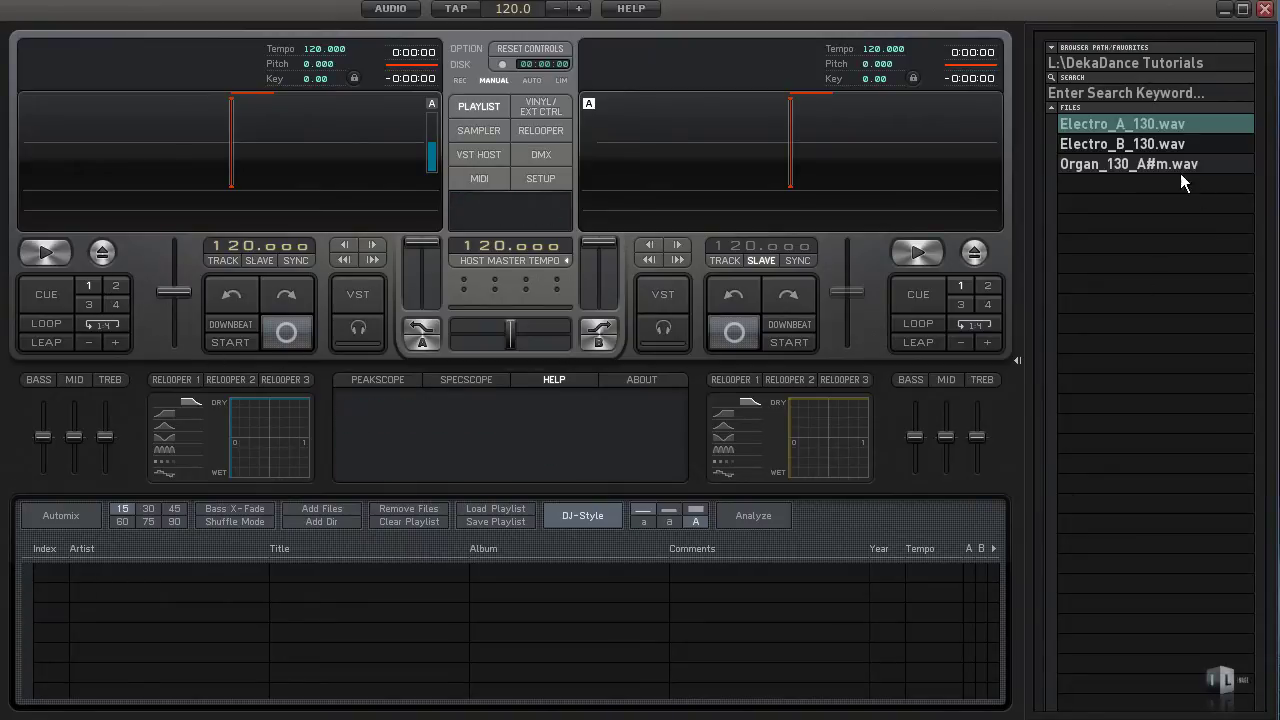
Load Electro_A_130.wav into deck A and scrub its waveform forward and back to the track start
left_click_drag(1121, 124, 216, 150)
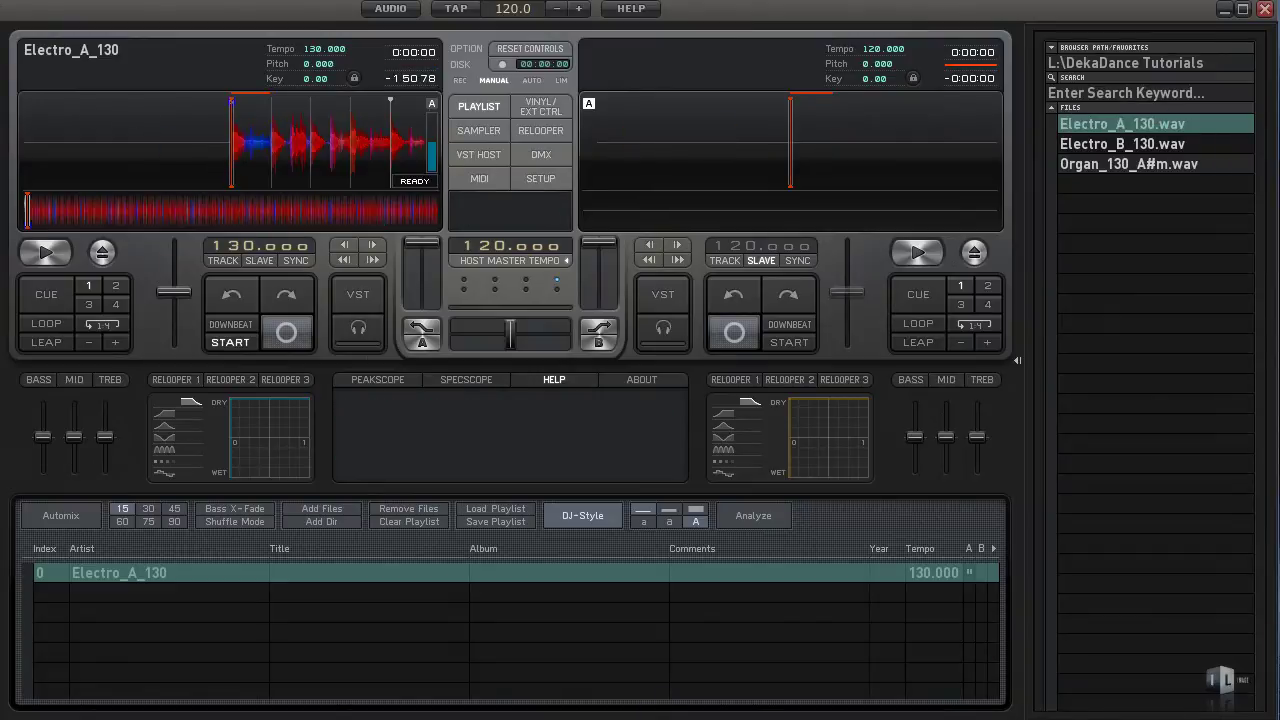
left_click_drag(383, 150, 260, 149)
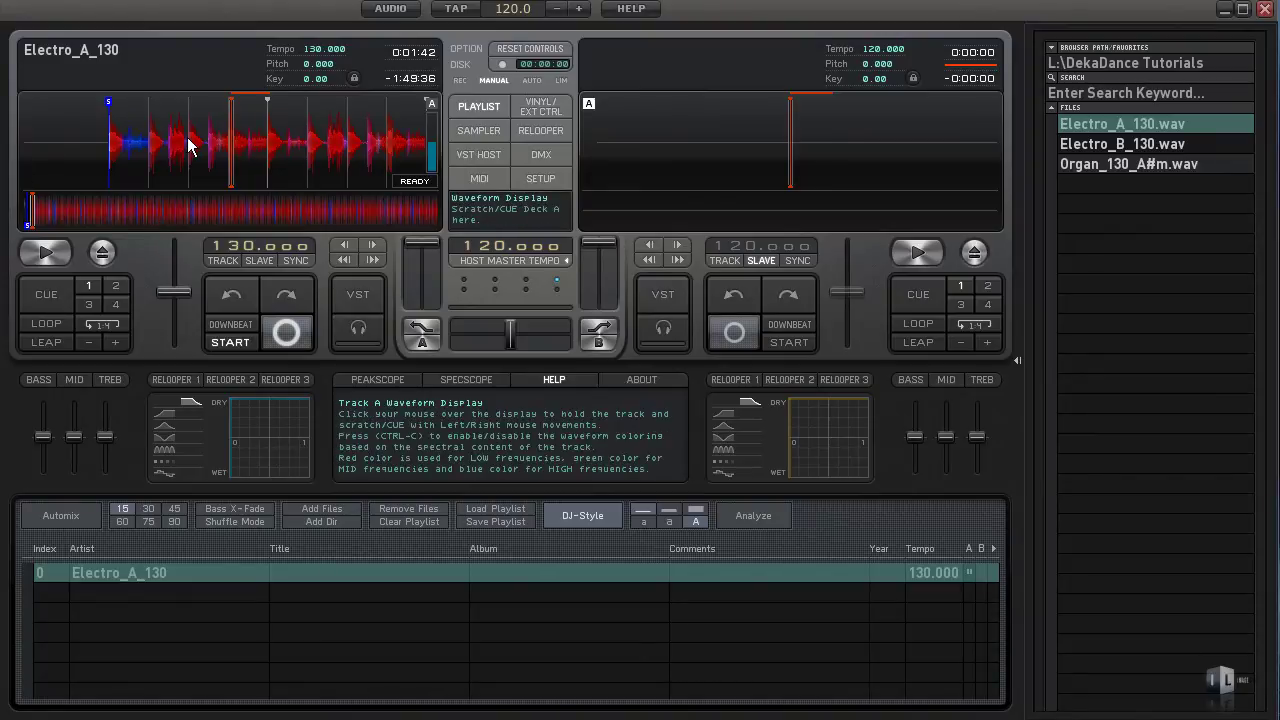
left_click_drag(137, 137, 261, 137)
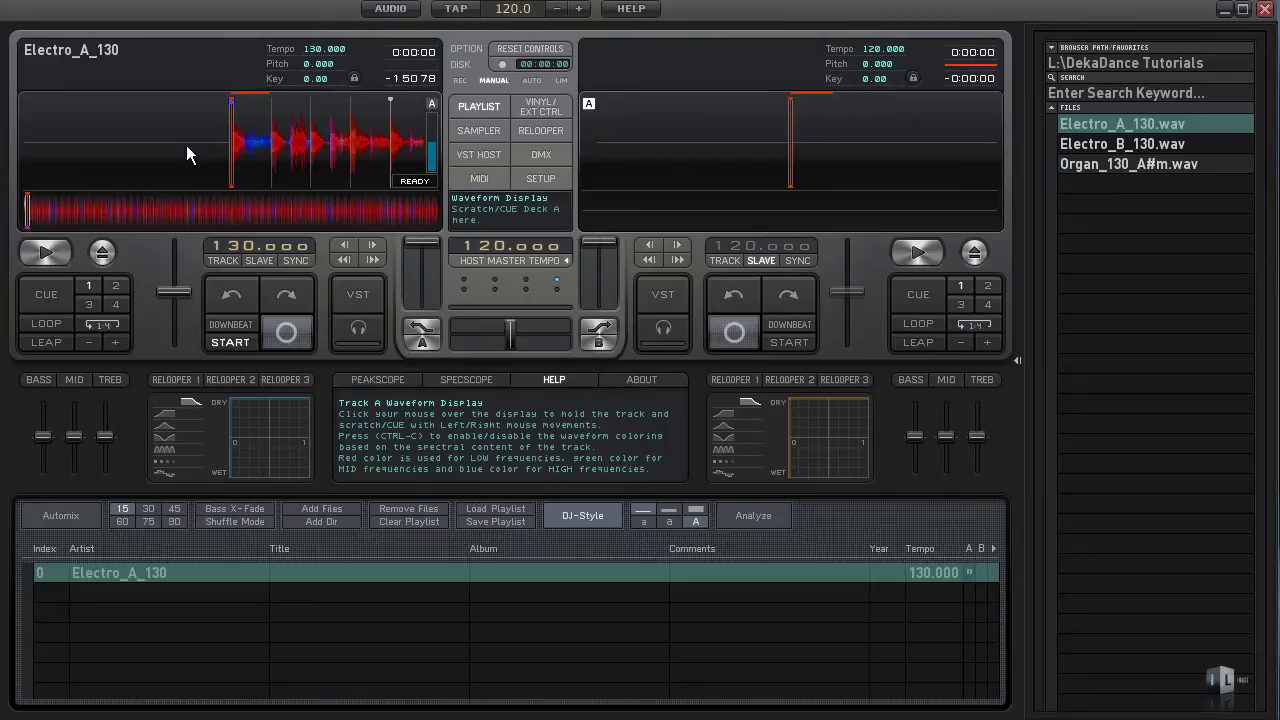
Scrub deck A to the second beat at about 0:00:46 and set the downbeat marker there
left_click_drag(186, 152, 208, 133)
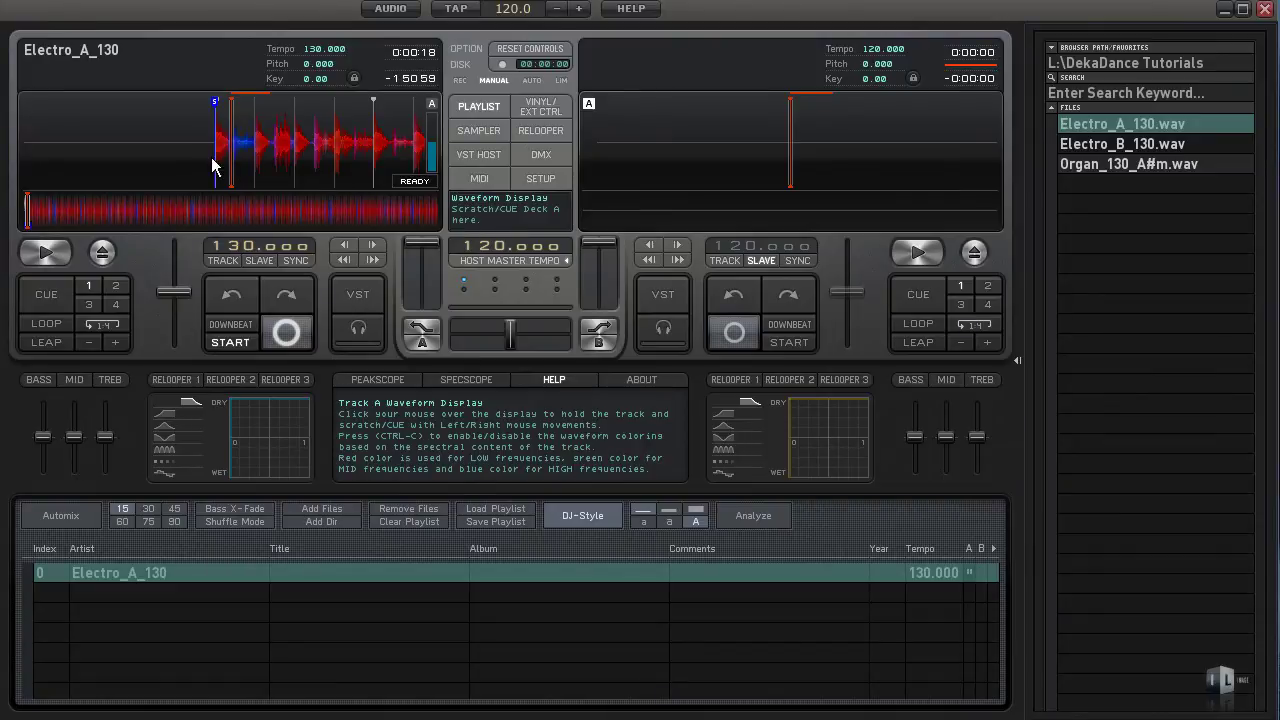
left_click_drag(180, 148, 168, 148)
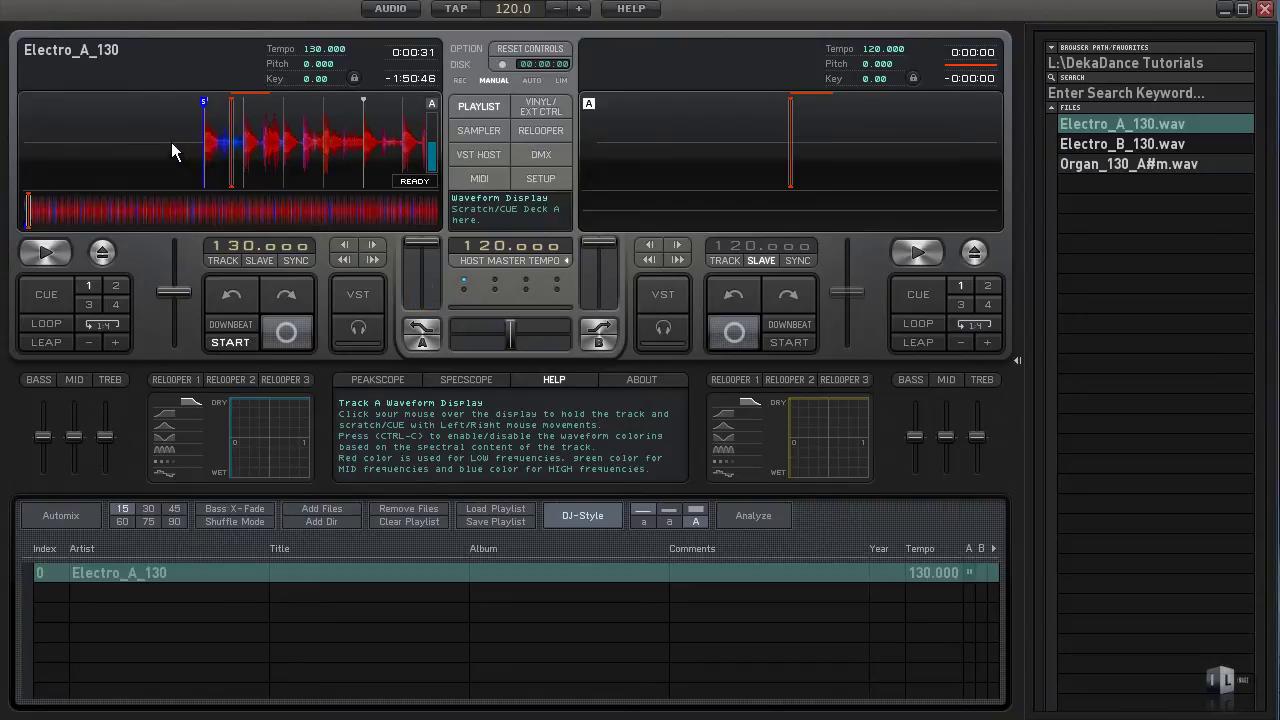
left_click_drag(171, 142, 158, 142)
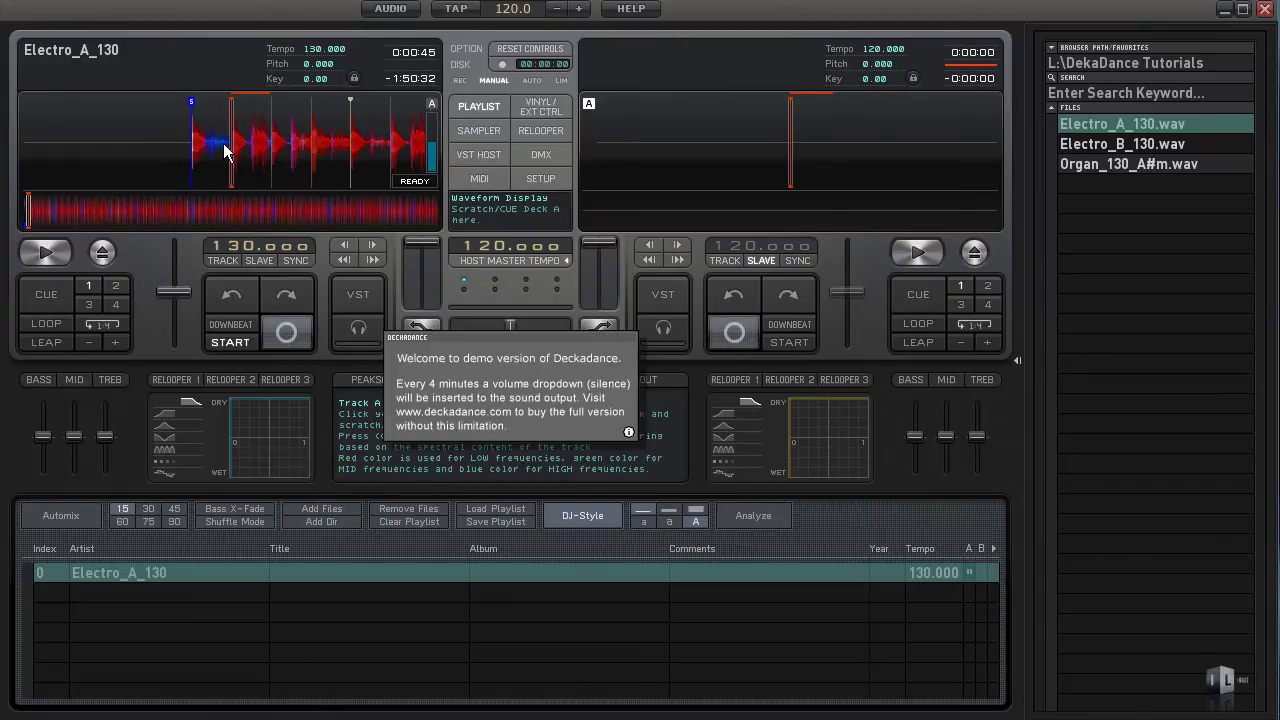
mouse_move(182, 143)
left_mouse_down()
mouse_move(206, 143)
mouse_move(182, 143)
left_mouse_up()
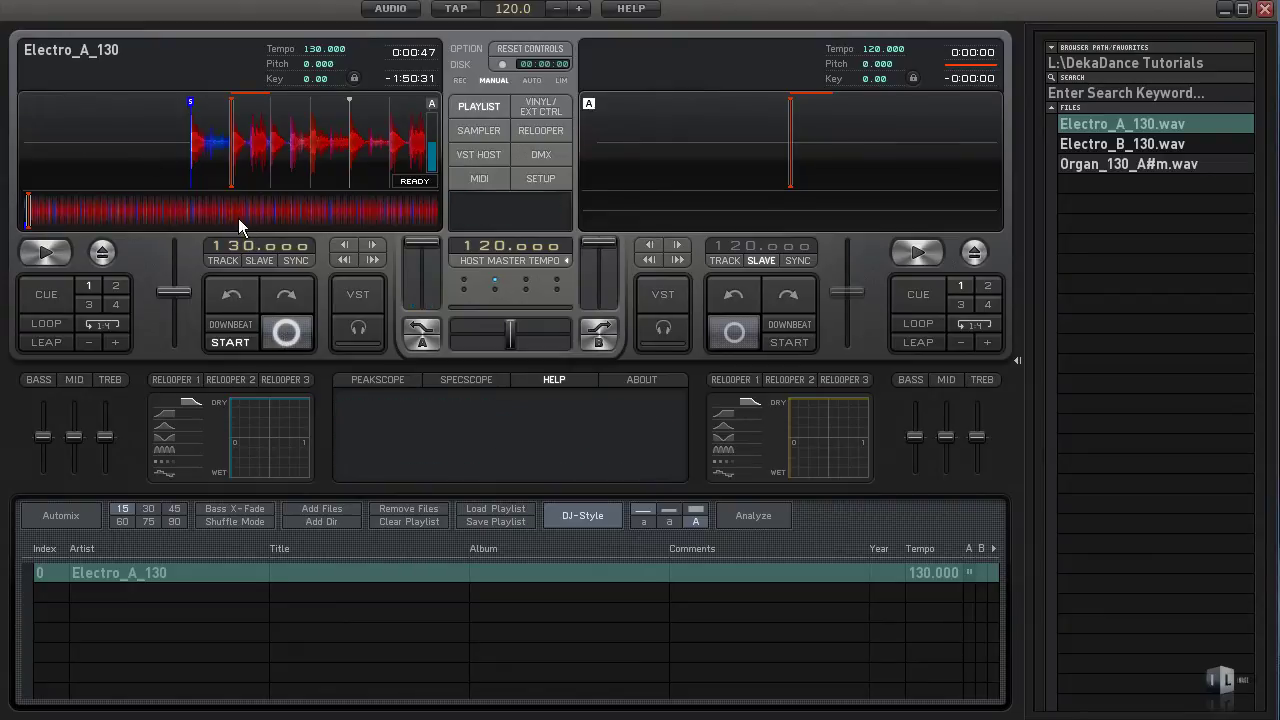
left_click_drag(212, 149, 213, 149)
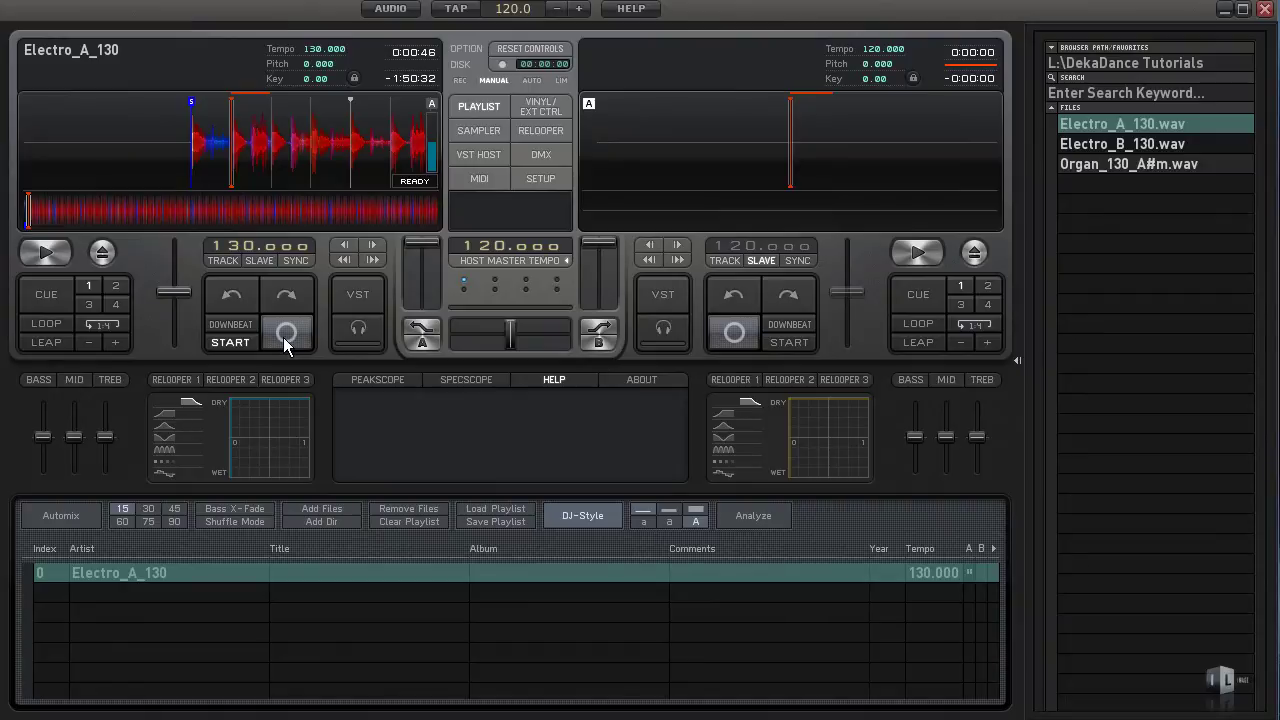
left_click_drag(217, 149, 216, 149)
left_click(238, 328)
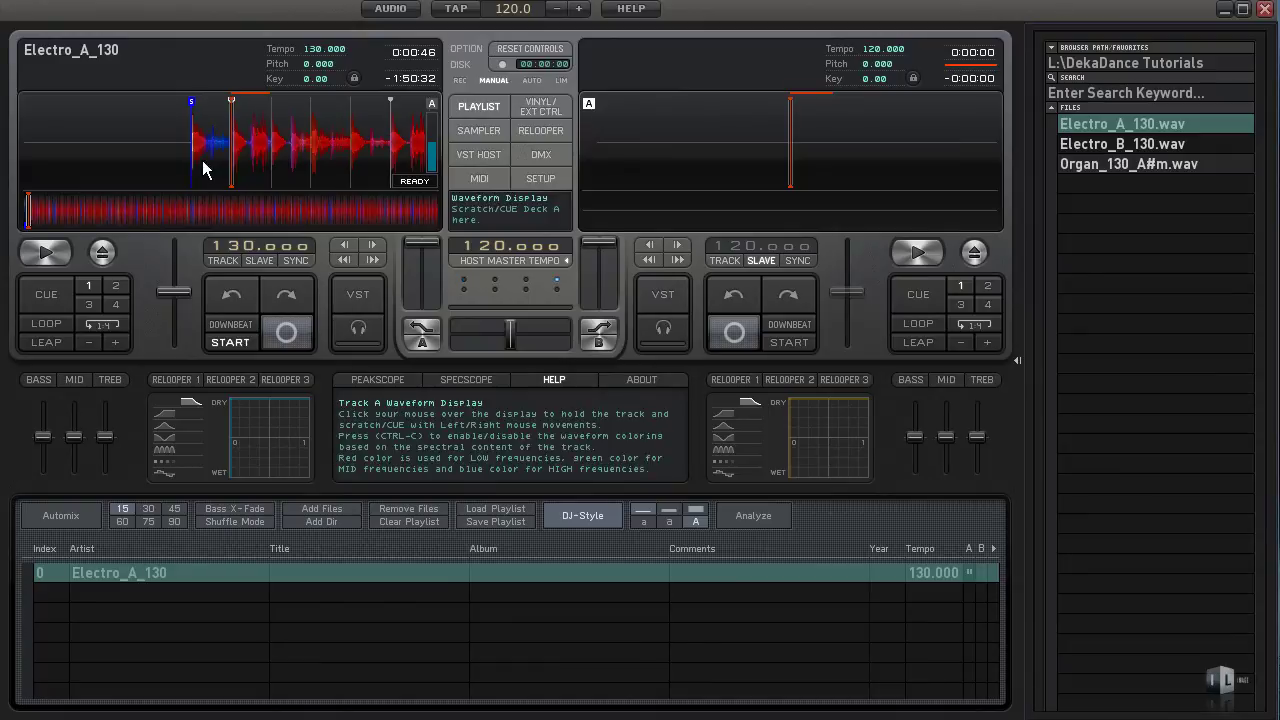
Play and scrub the opening of deck A's track to check the beat lights against the shifted downbeat
left_click_drag(203, 152, 227, 152)
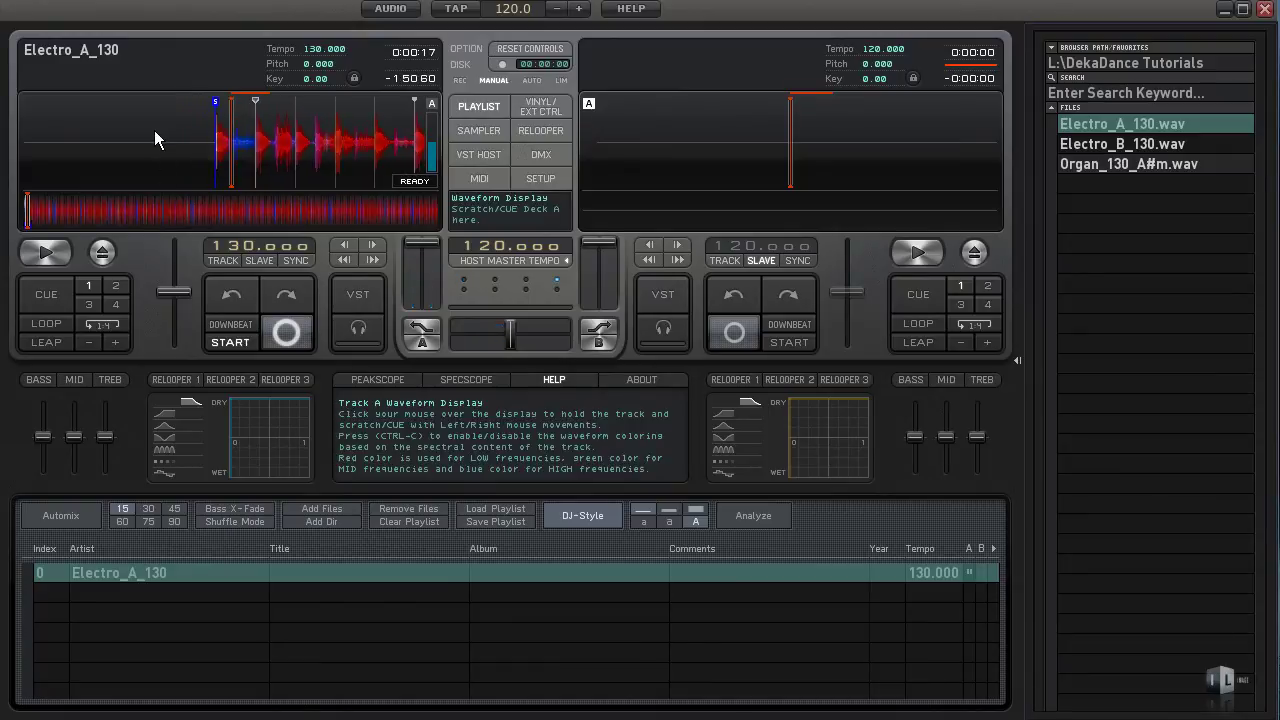
left_click(45, 253)
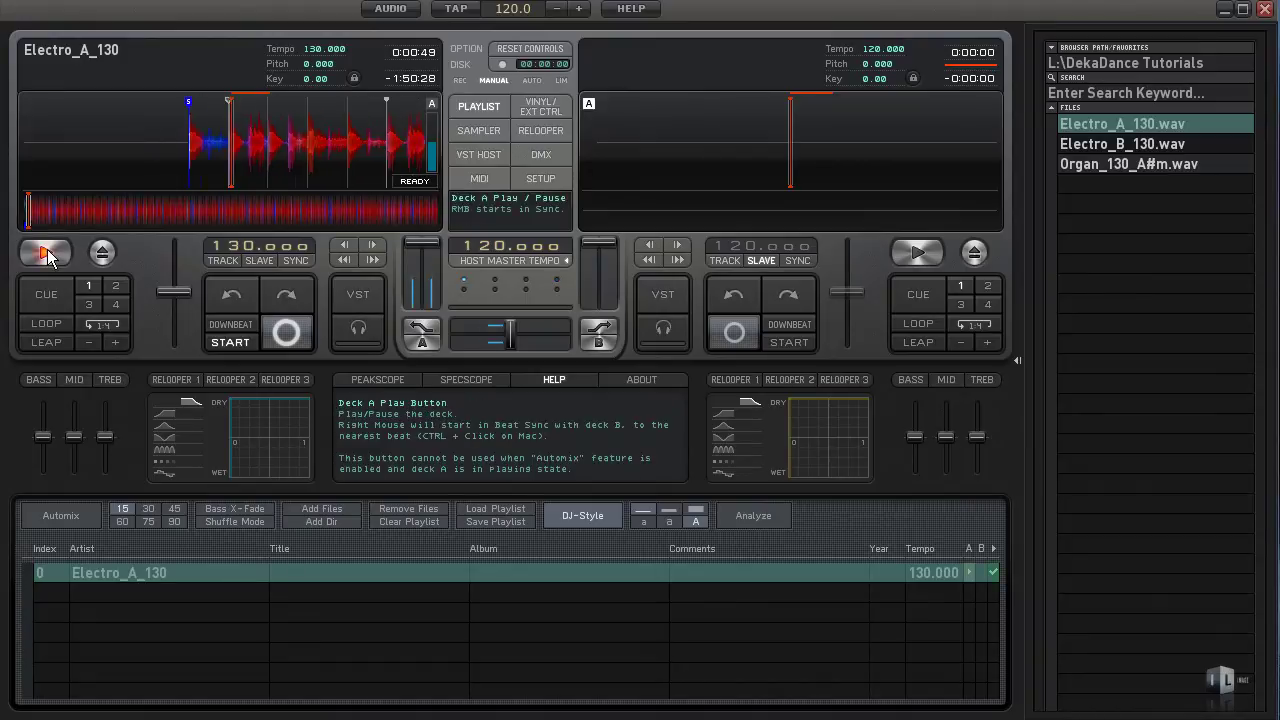
left_click(45, 253)
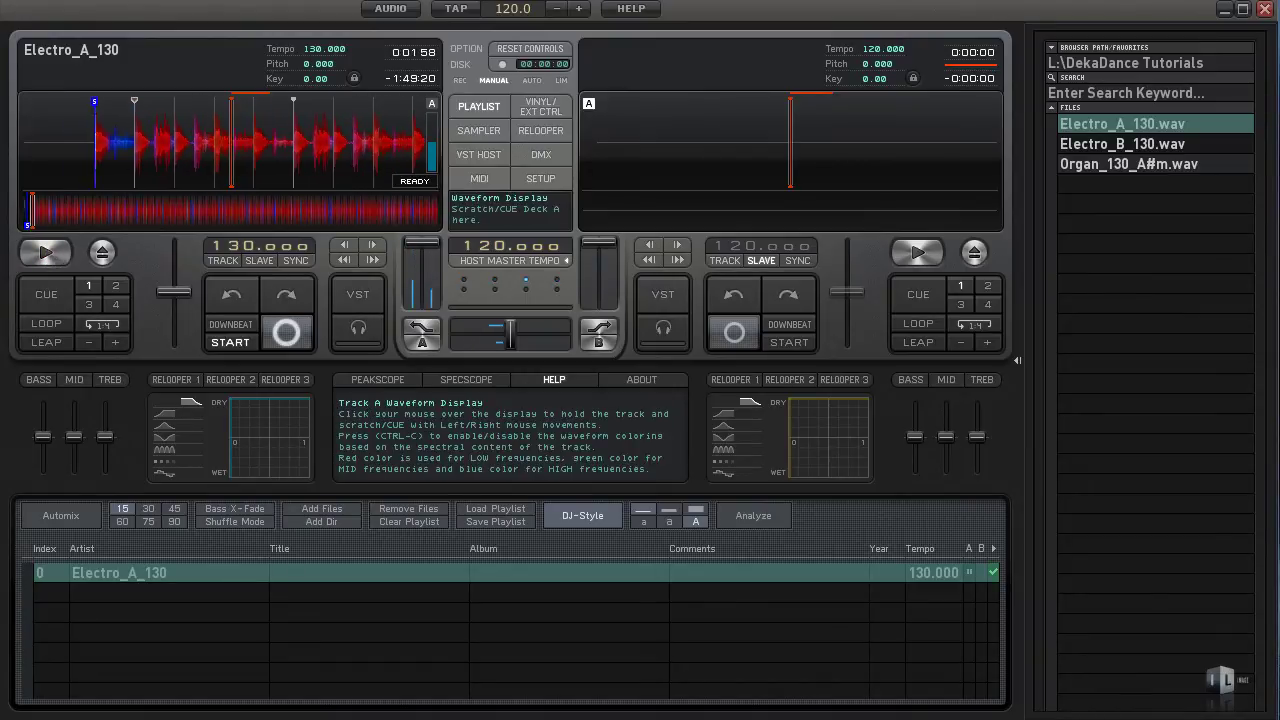
left_click_drag(140, 150, 127, 152)
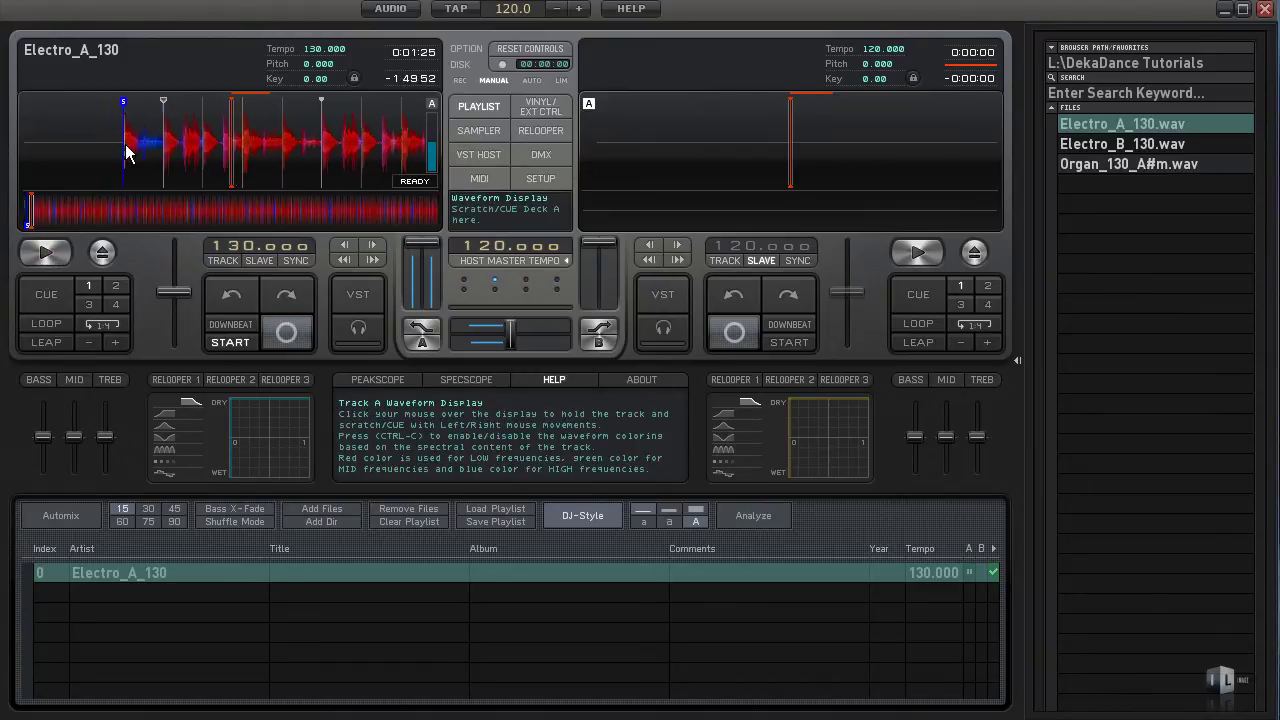
double_click(88, 190)
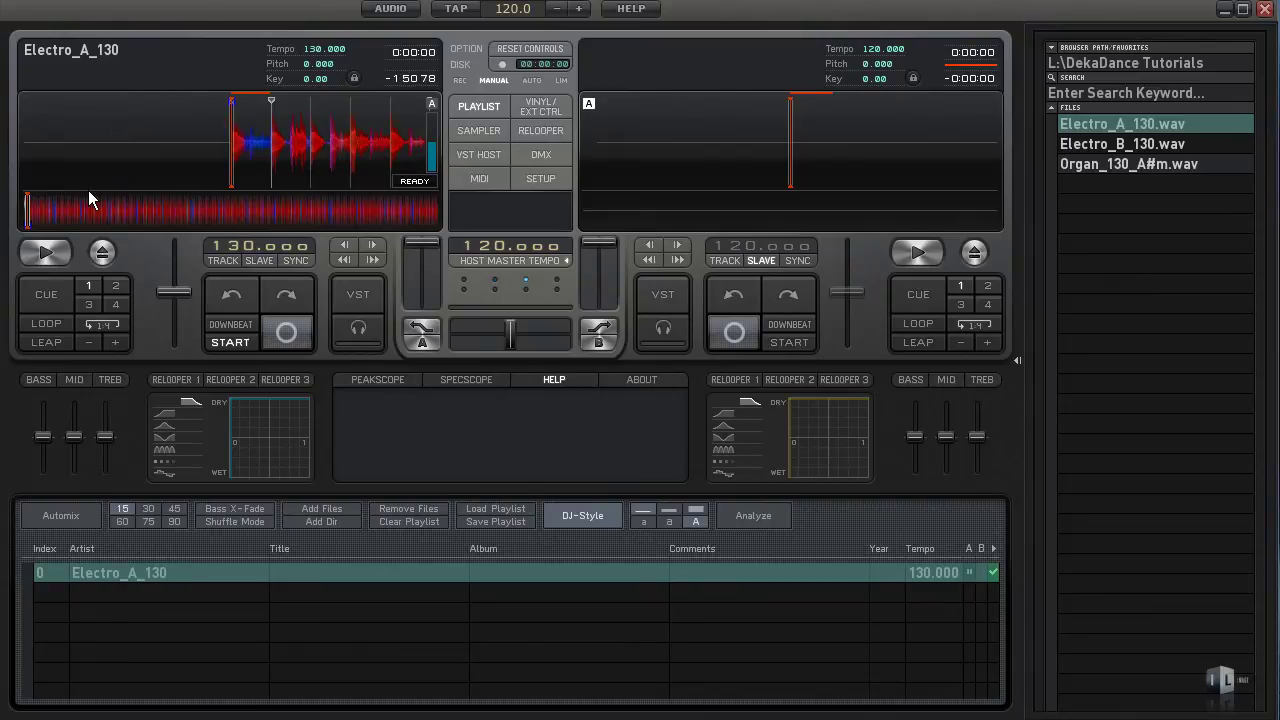
key("space")
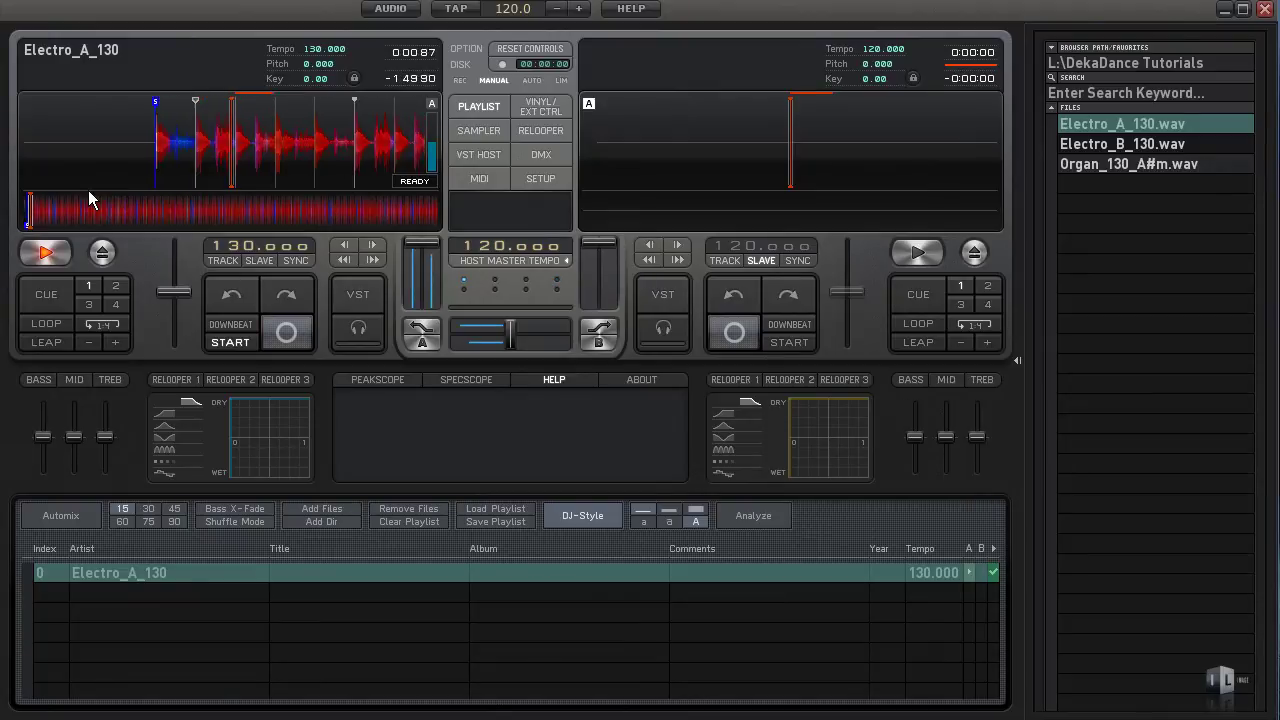
key("space")
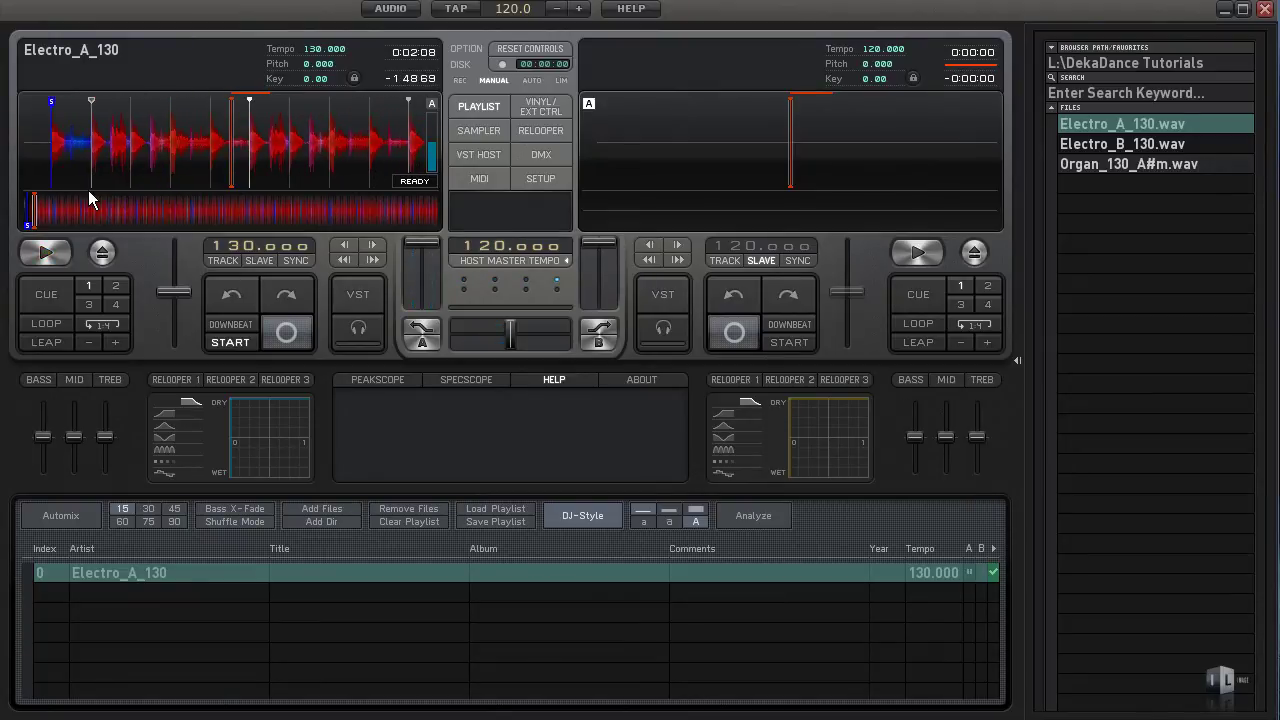
Return deck A to the track start, set the downbeat on the first beat and check it by scrubbing
key("Home")
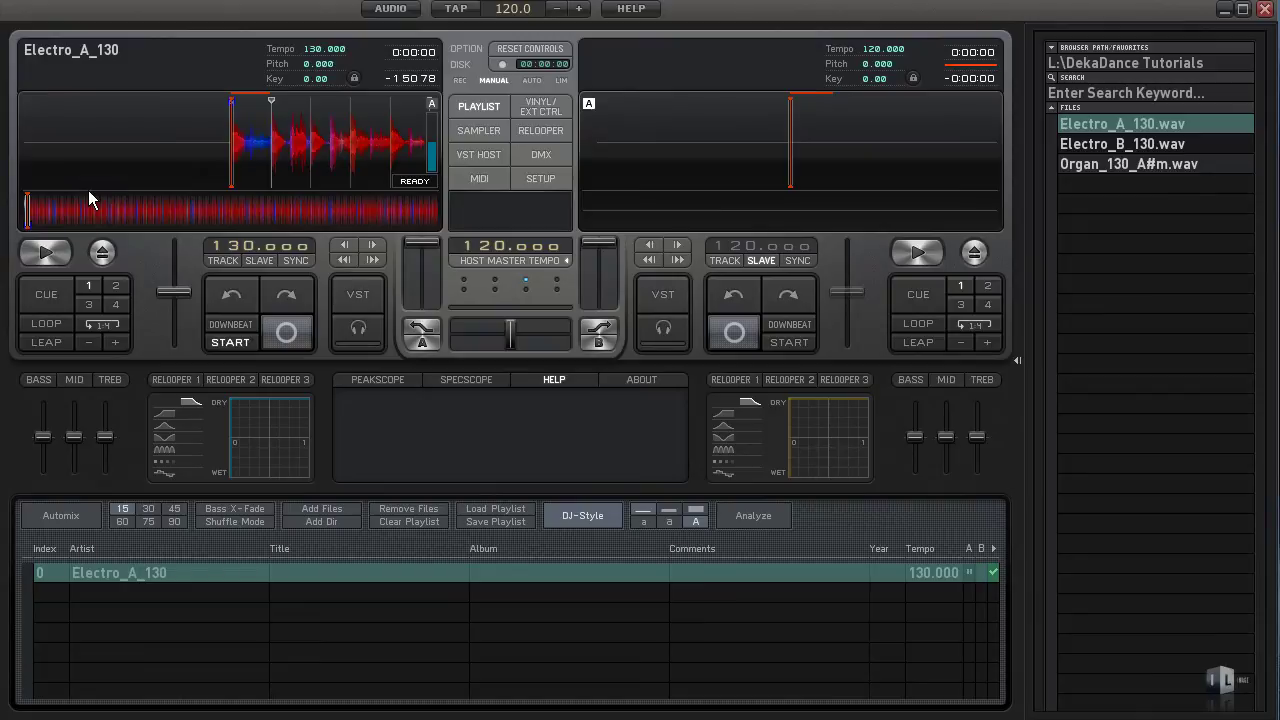
left_click(229, 332)
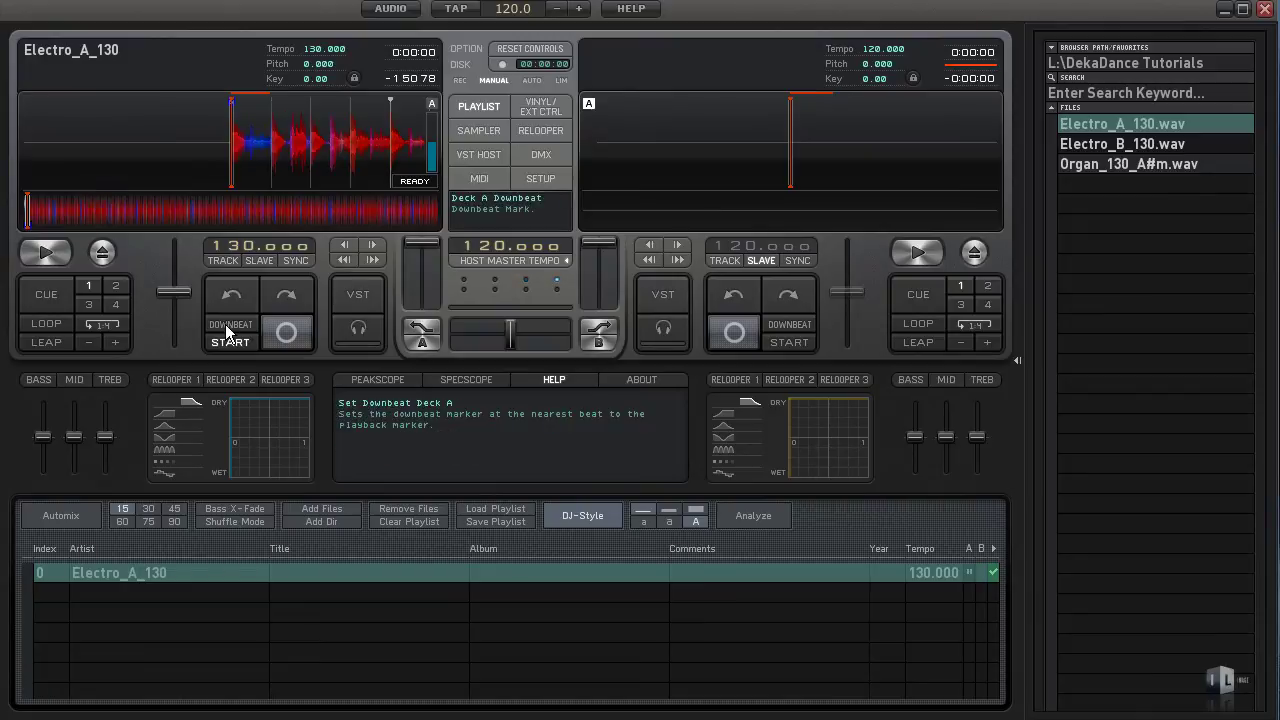
left_click_drag(333, 137, 305, 135)
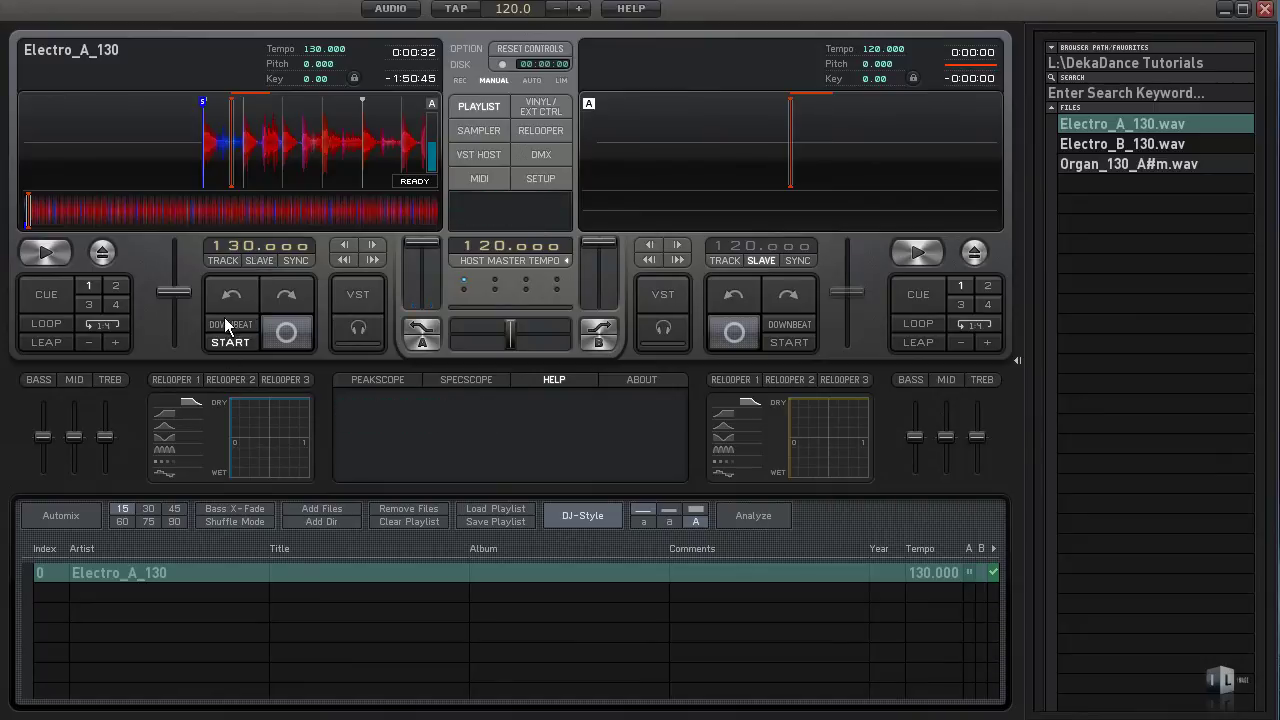
left_click_drag(152, 129, 181, 129)
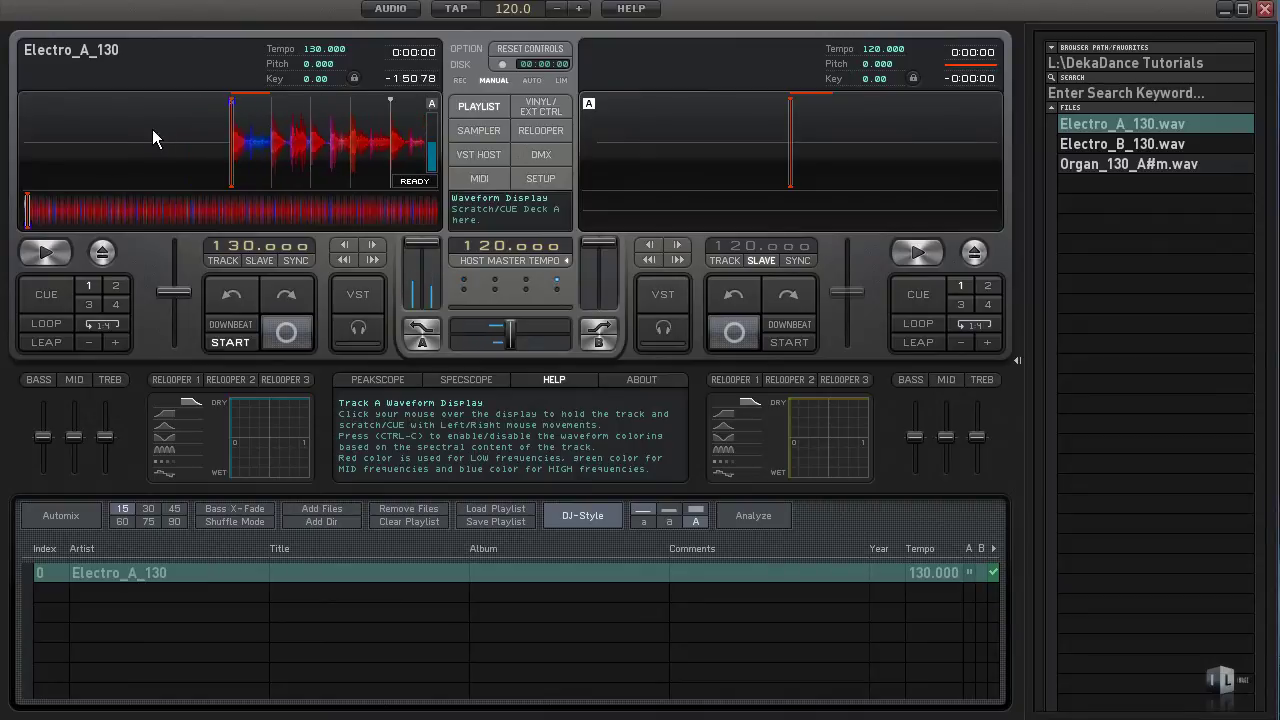
Select cue 1 on deck A and store its cue point on the beat at about 0:02:30
left_click(89, 285)
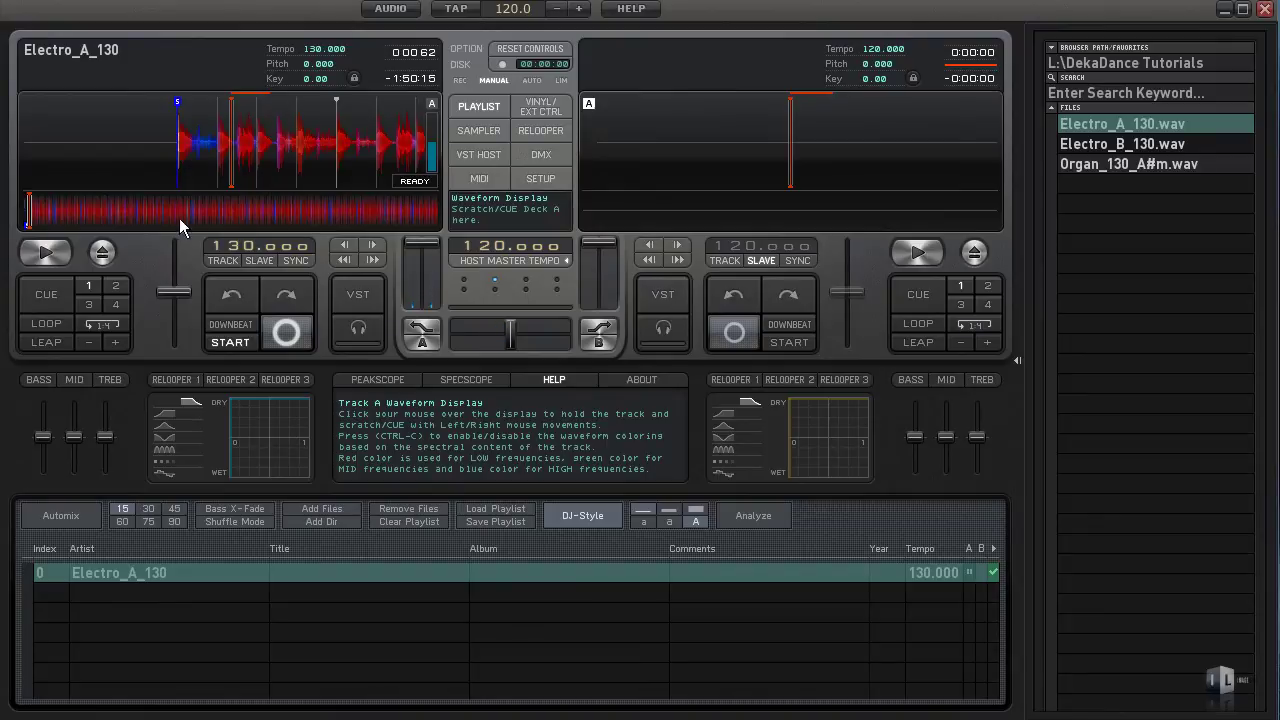
left_click(87, 284)
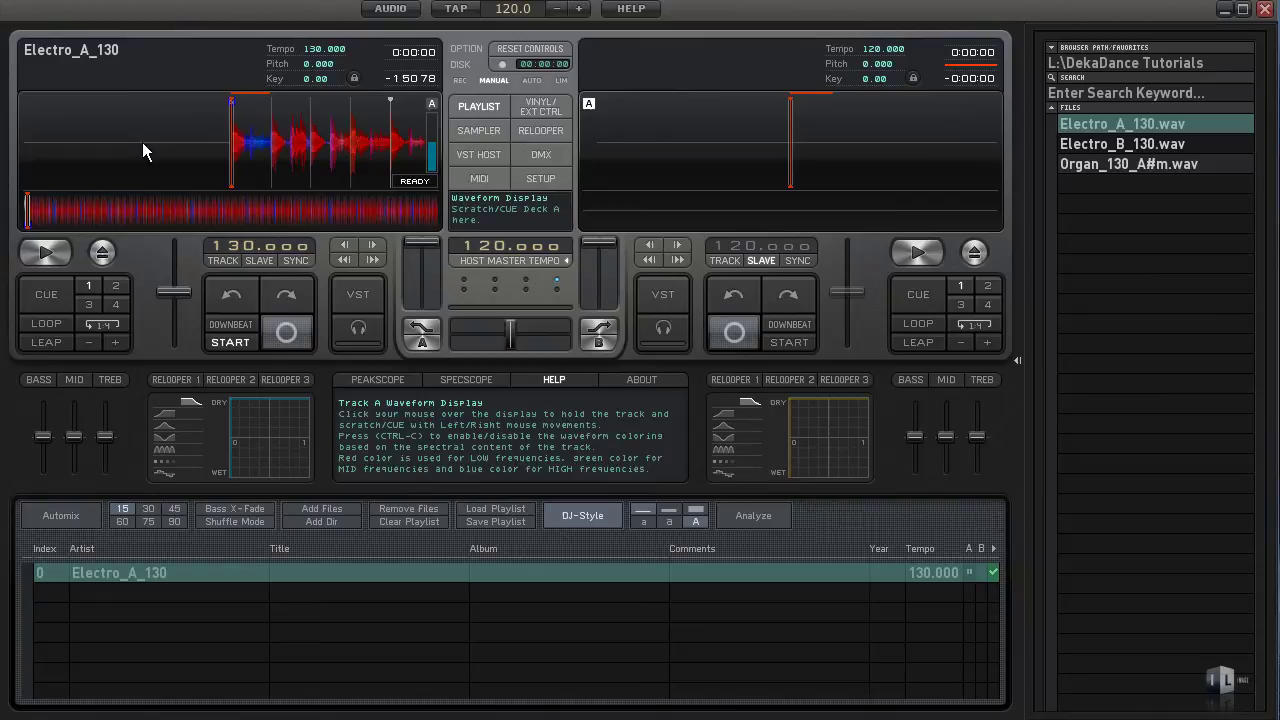
left_click_drag(260, 142, 61, 142)
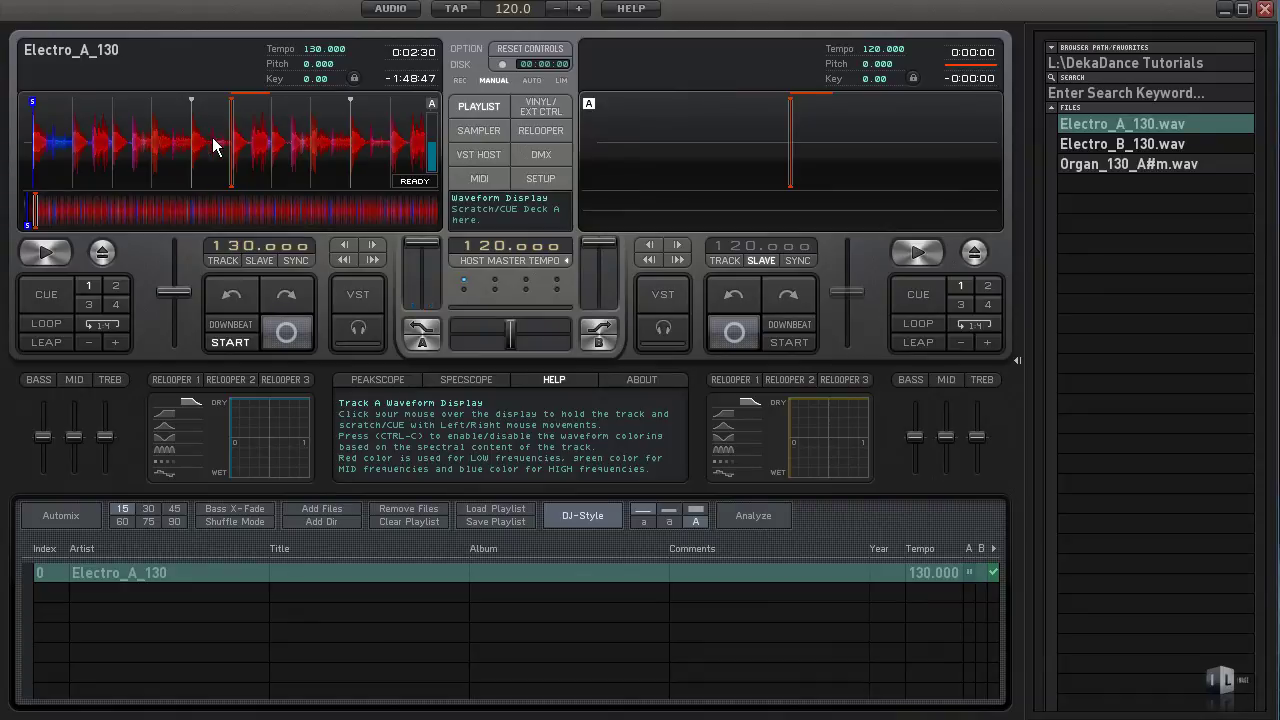
left_click(47, 299)
left_click_drag(223, 131, 212, 131)
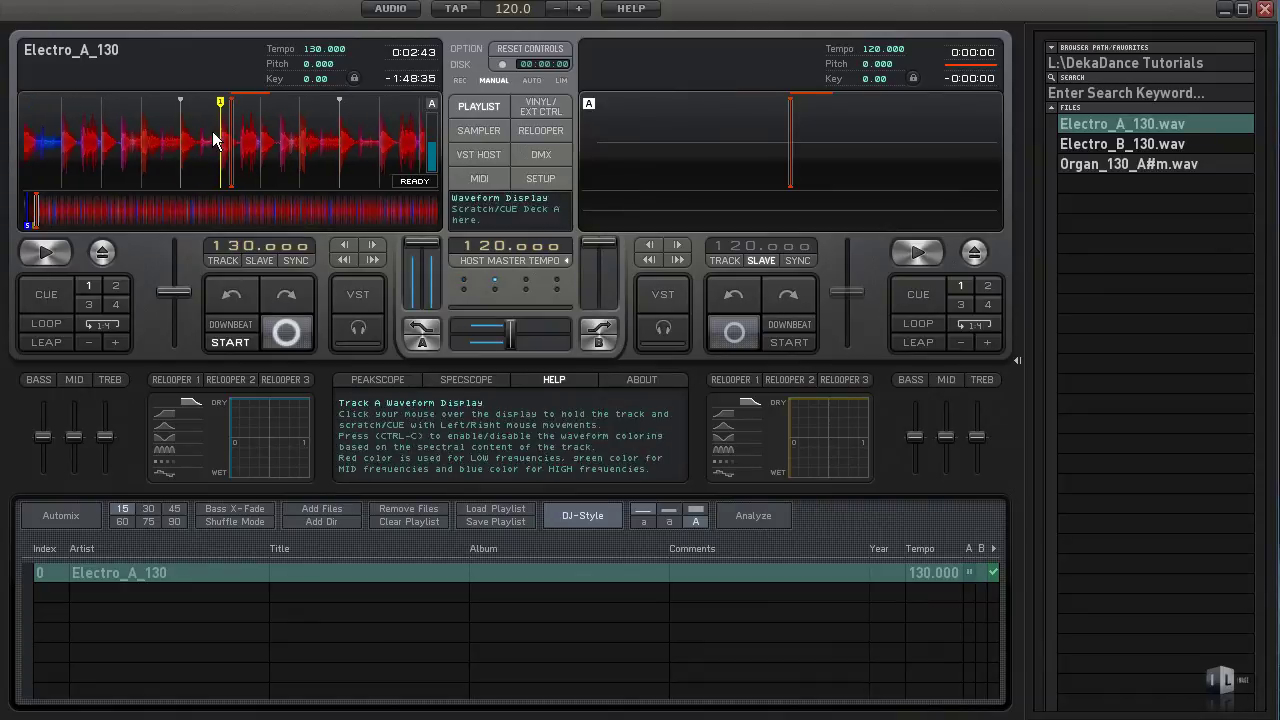
Select cue 2 on deck A and store its cue point on the beat at about 0:56:76
left_click(159, 216)
left_click(262, 211)
left_click_drag(363, 211, 152, 208)
left_click(262, 217)
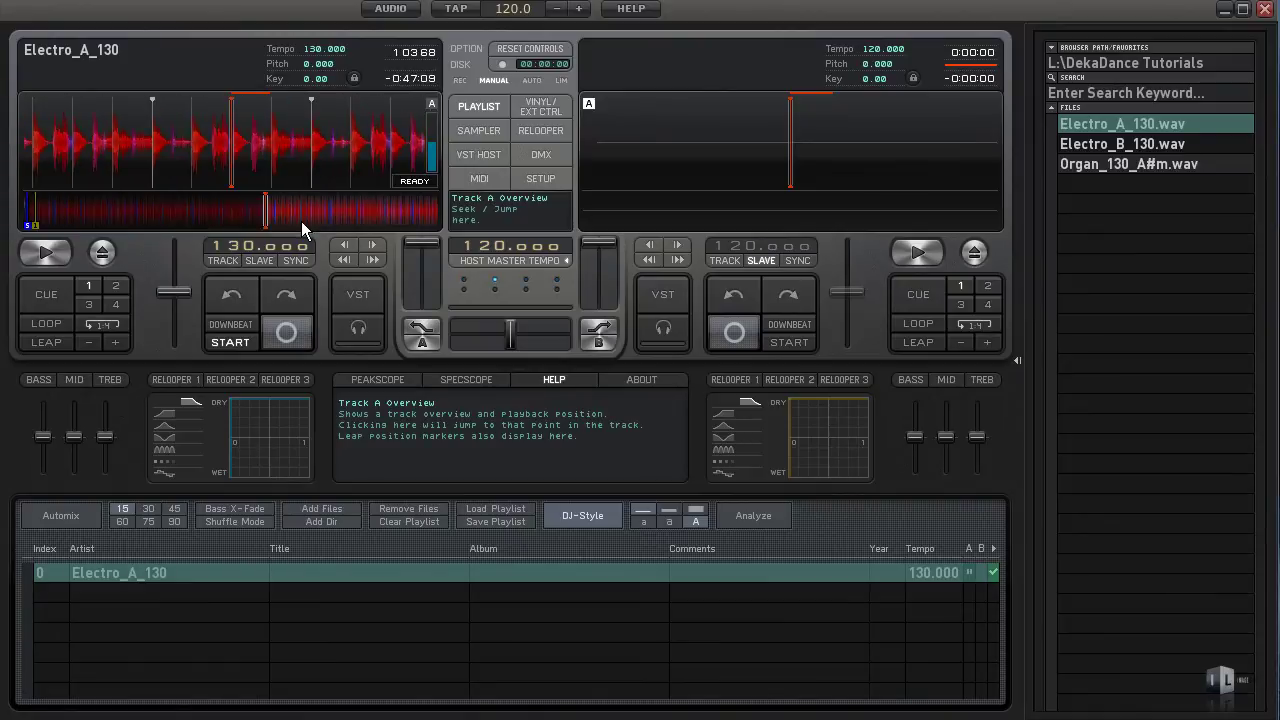
left_click(207, 217)
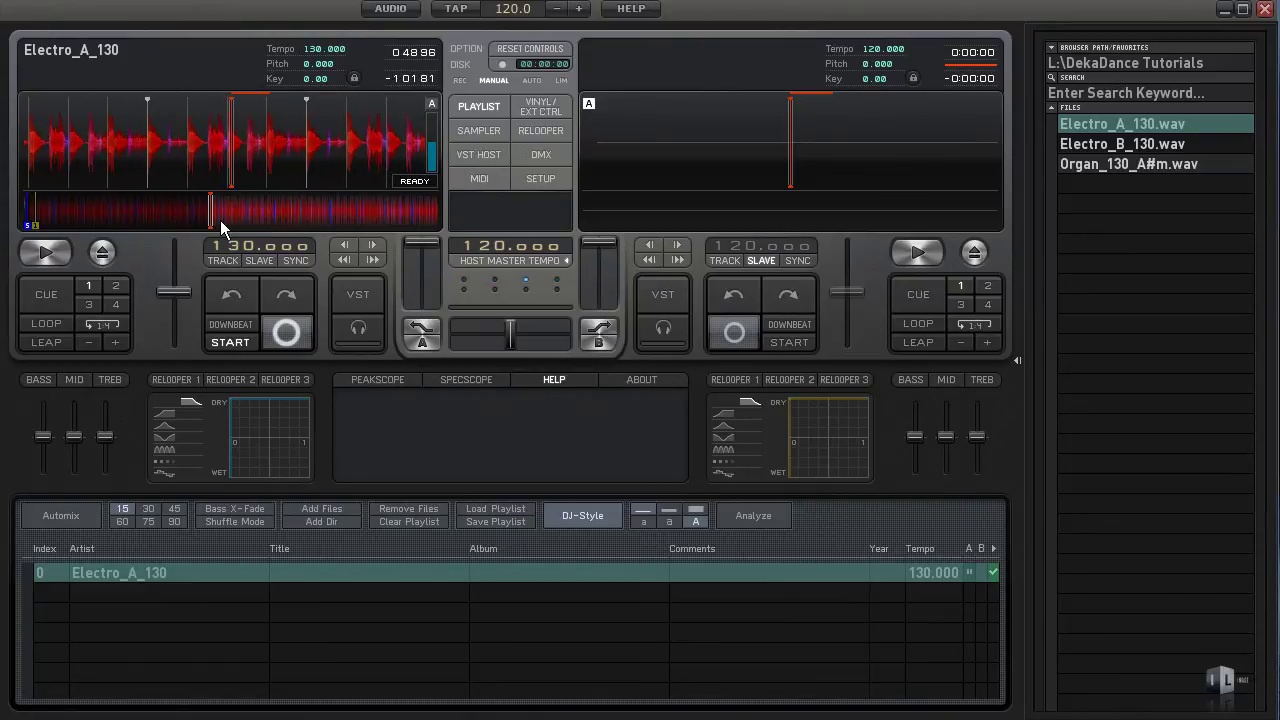
left_click(116, 286)
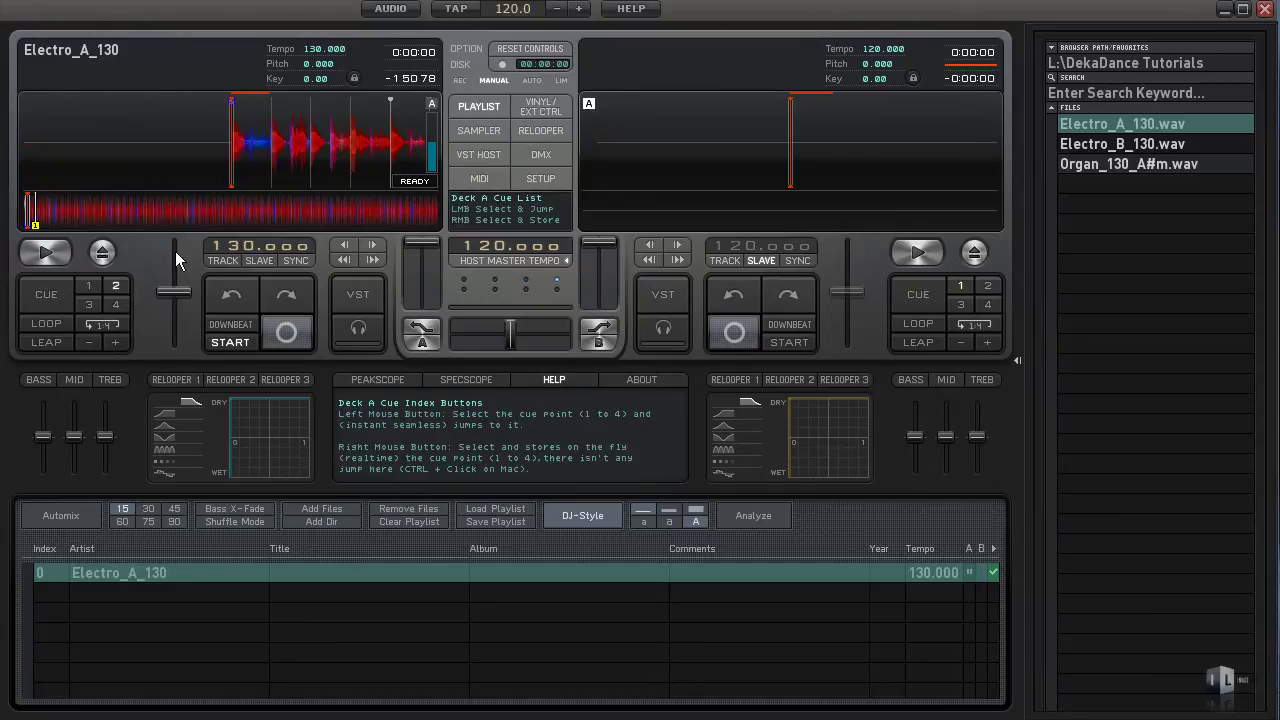
left_click(237, 216)
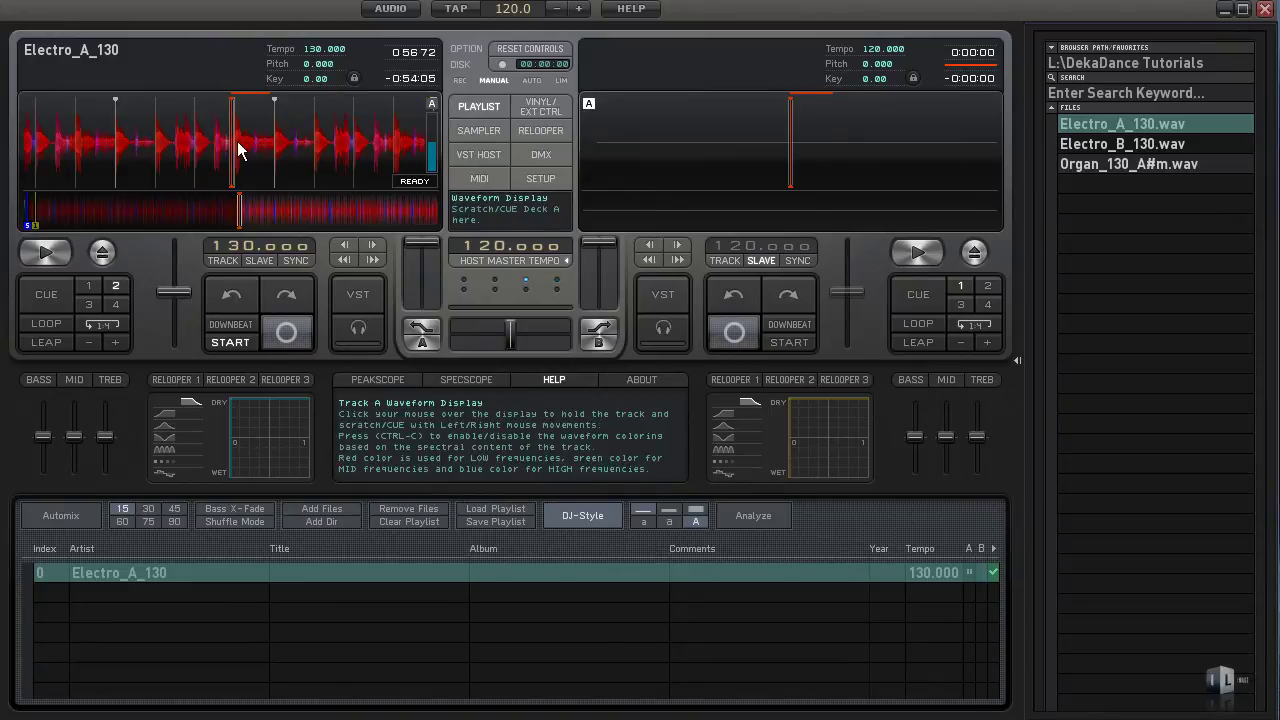
left_click_drag(248, 146, 243, 146)
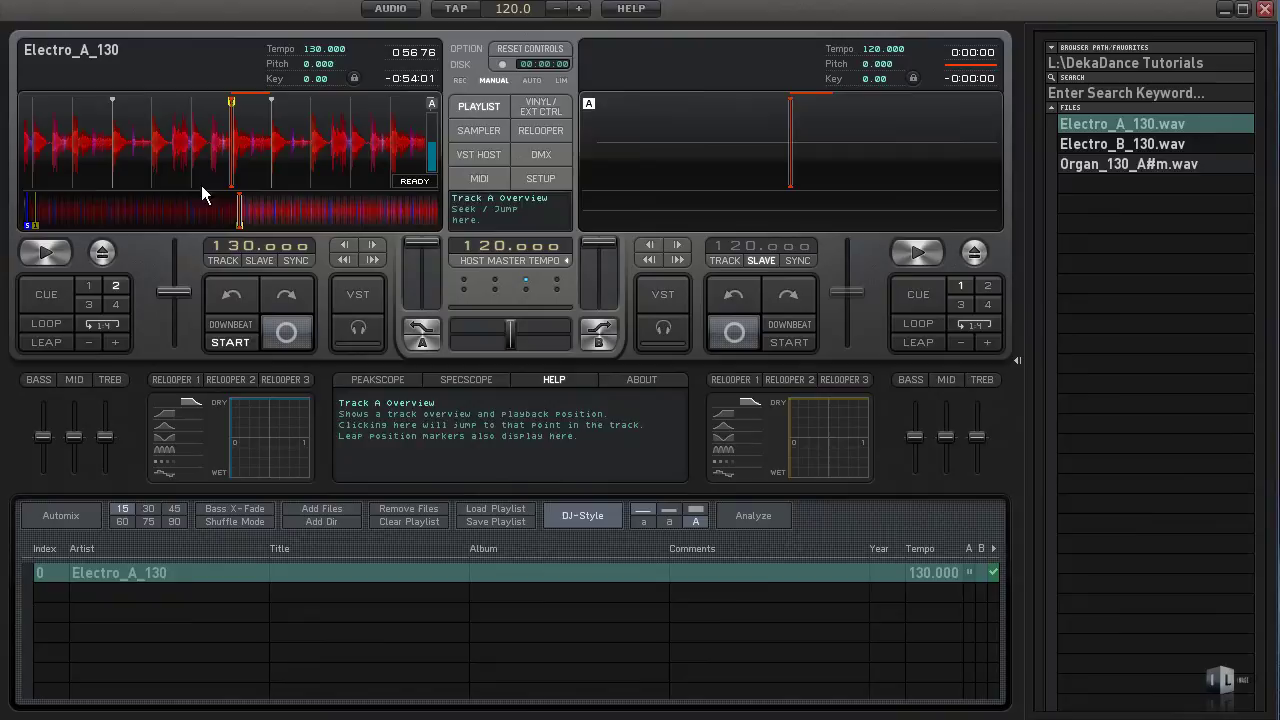
left_click_drag(166, 132, 197, 132)
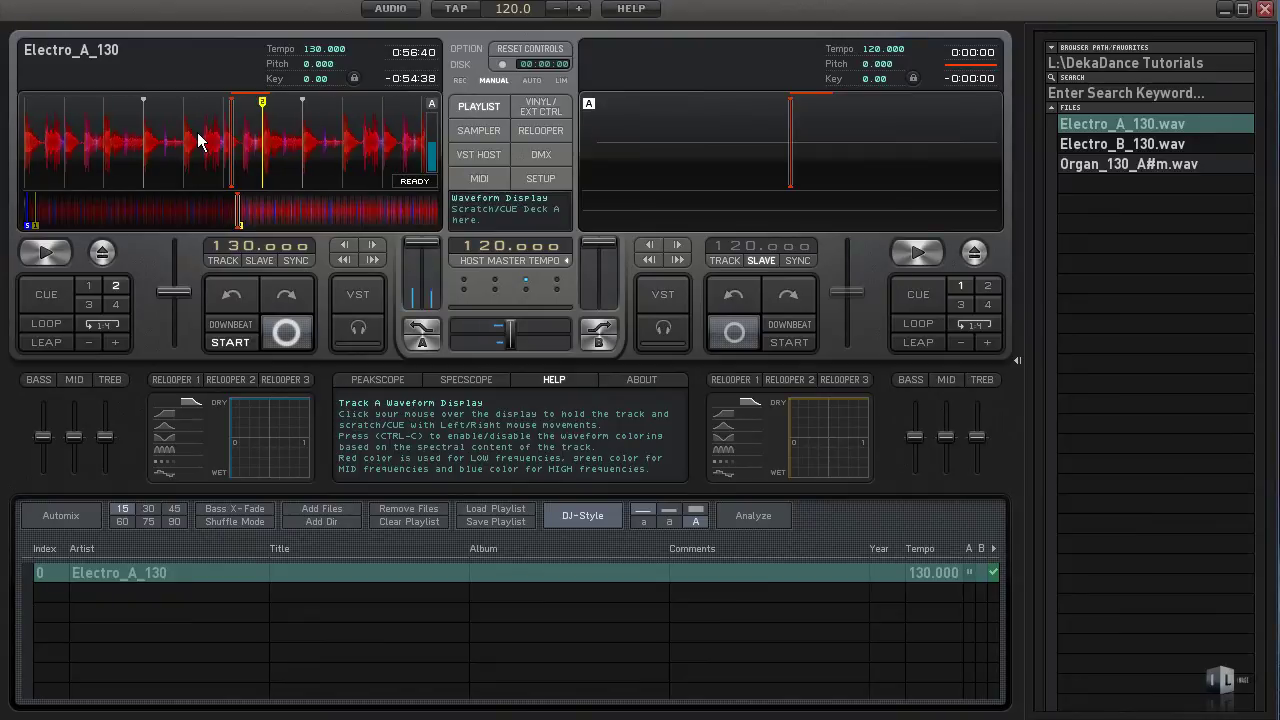
Select cue 3 on deck A and store its cue point on the beat at about 1:21:69
left_click(87, 305)
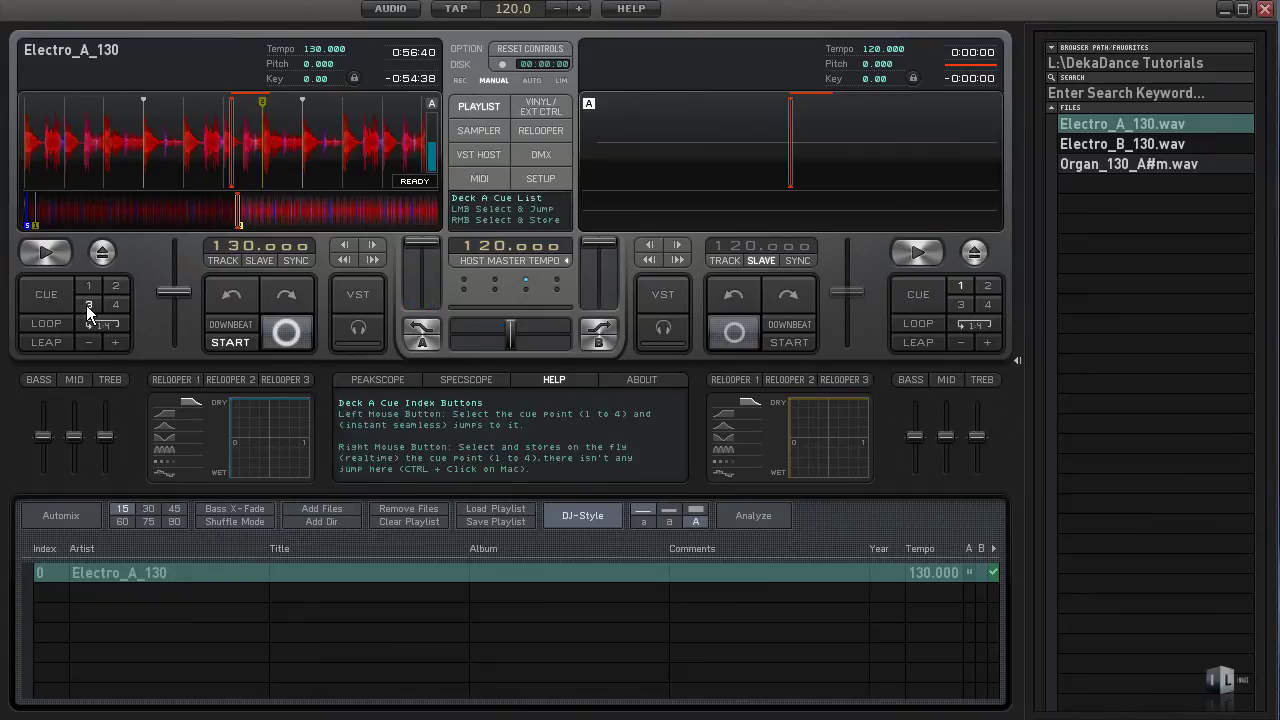
left_click(331, 213)
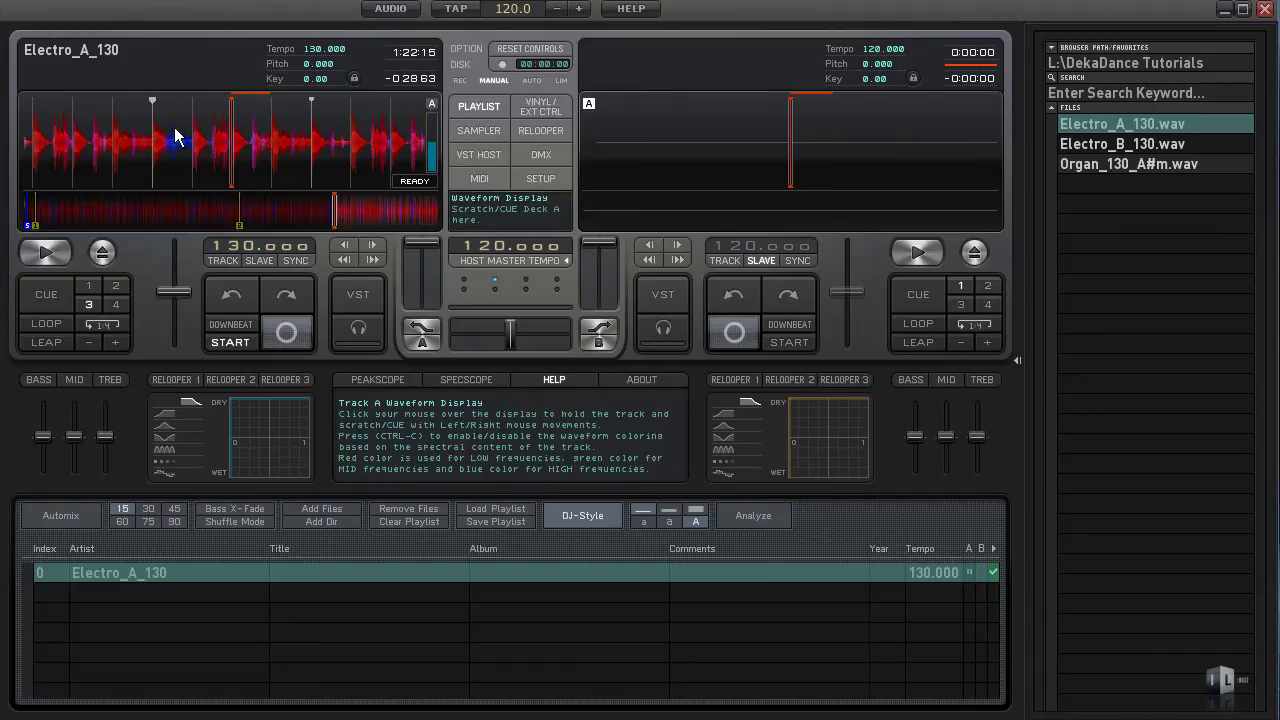
left_click_drag(216, 128, 254, 128)
left_click_drag(156, 128, 156, 128)
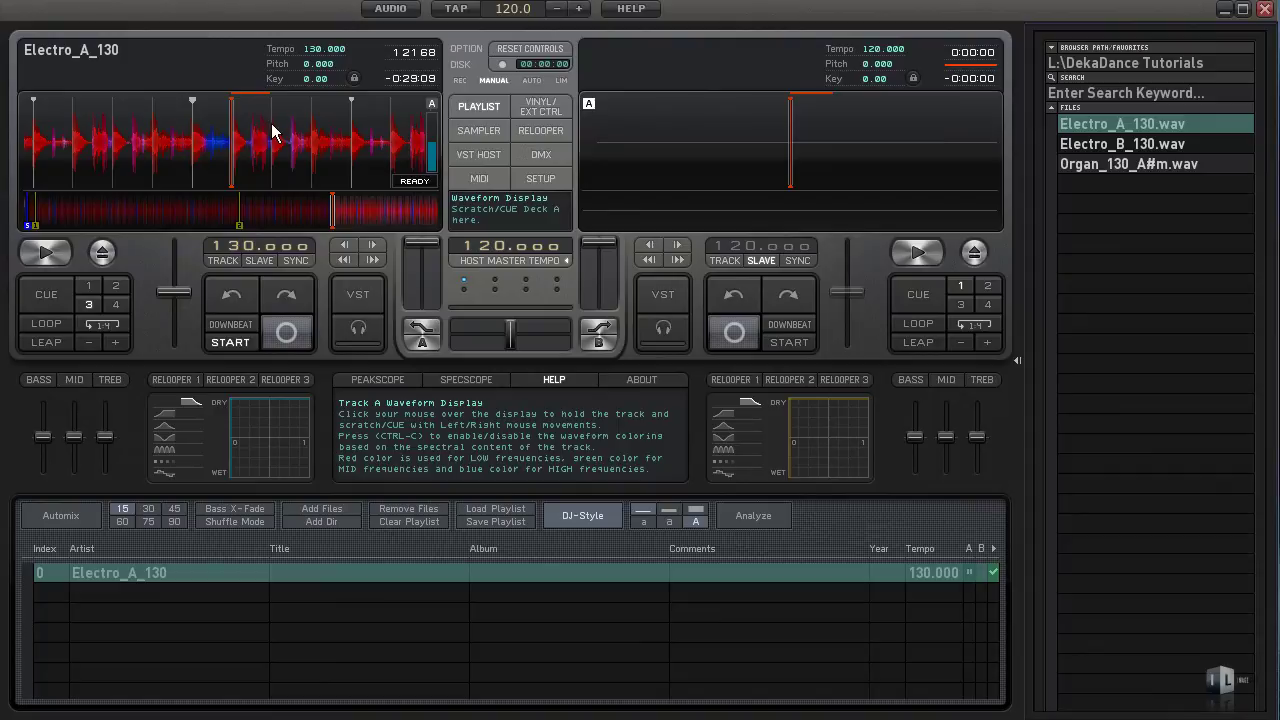
left_click_drag(232, 142, 259, 131)
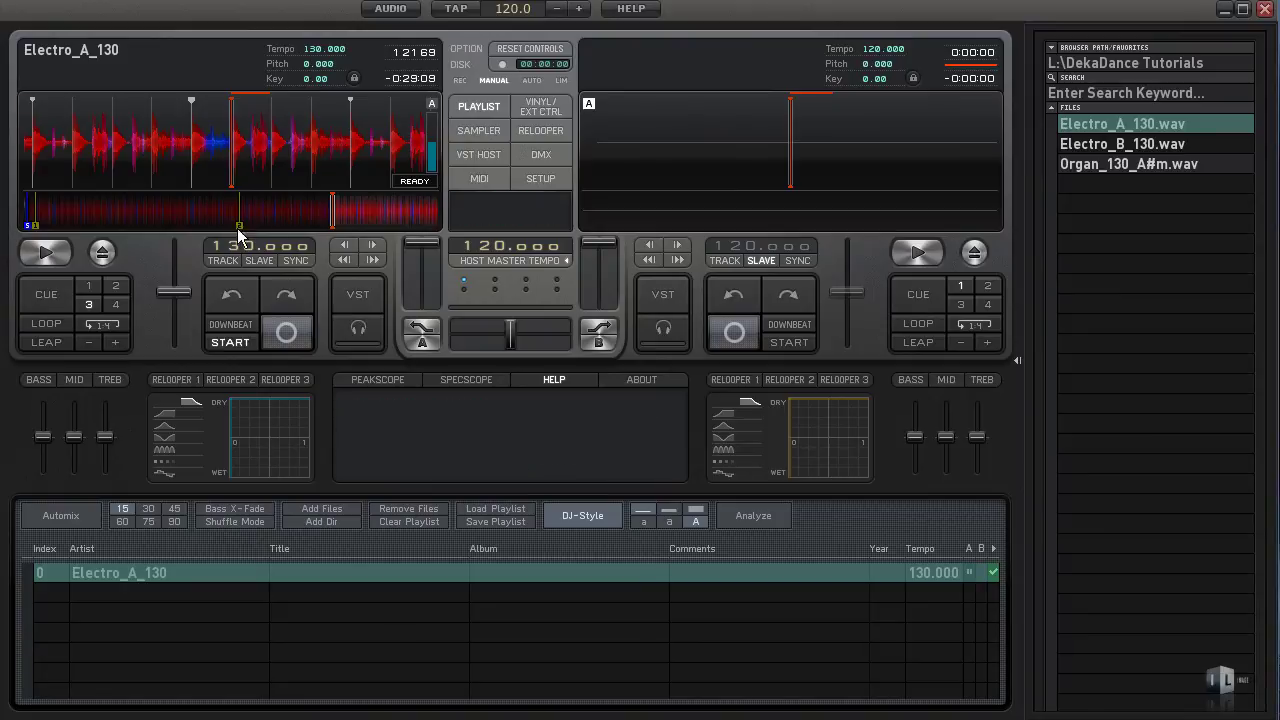
left_click(89, 302)
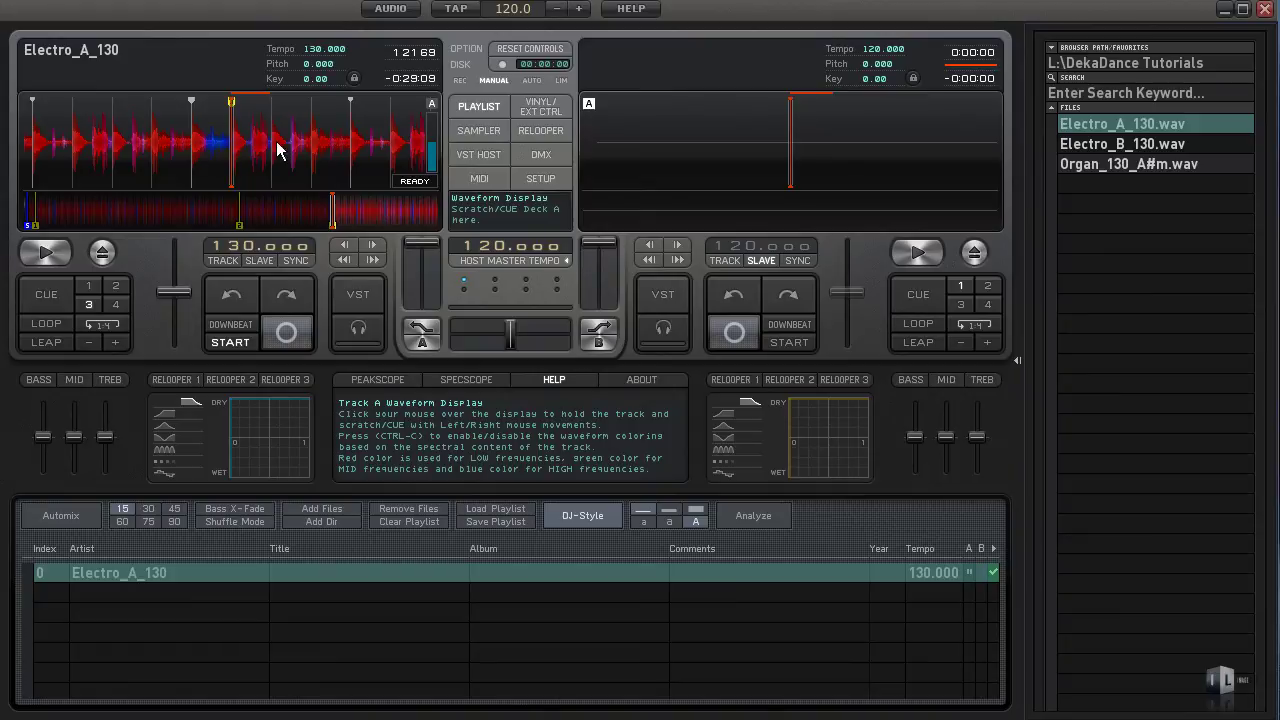
Scrub deck A slightly before cue 3, and recall cues 1, 2 and 3 in turn to check their stored positions
left_click_drag(277, 143, 296, 143)
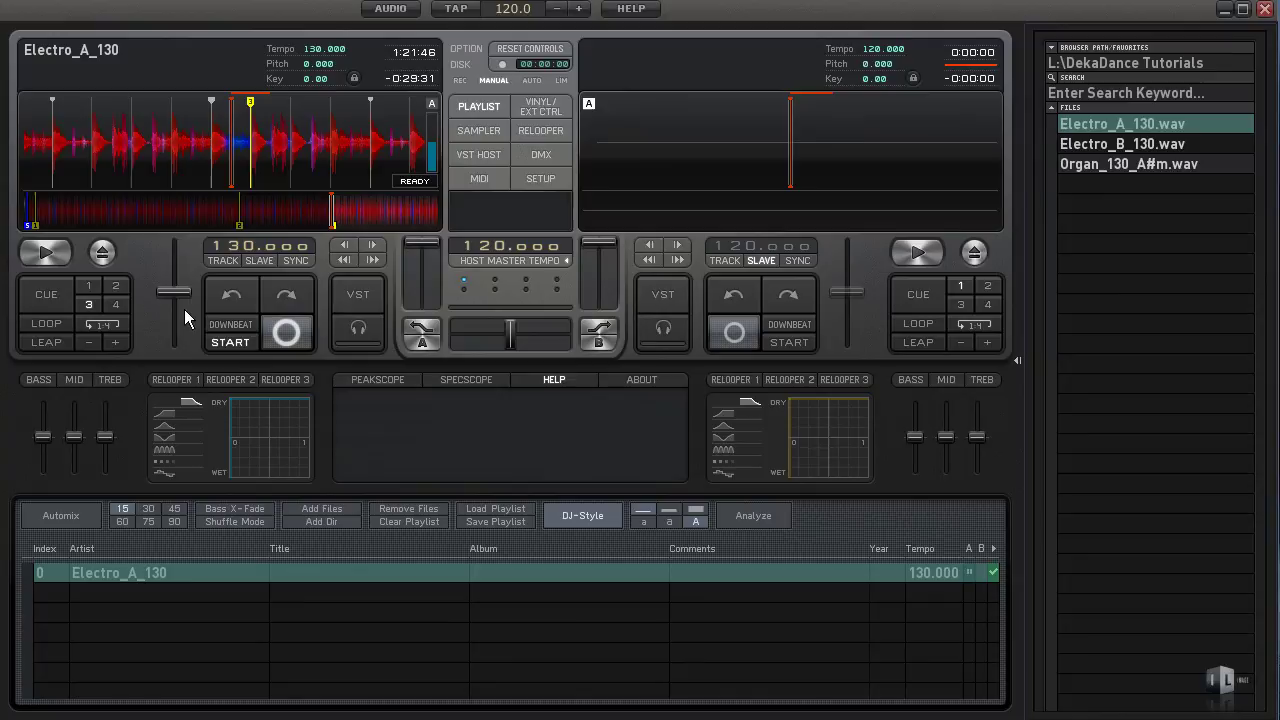
left_click(90, 283)
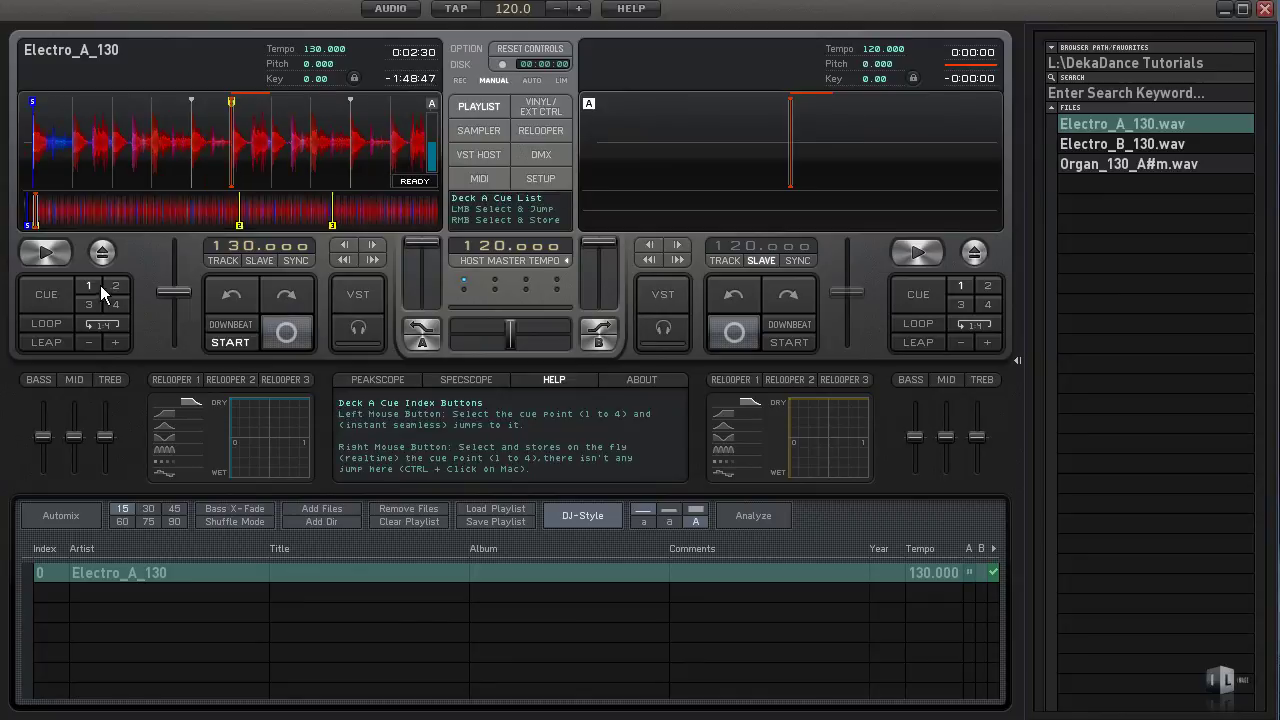
left_click(113, 284)
left_click(88, 287)
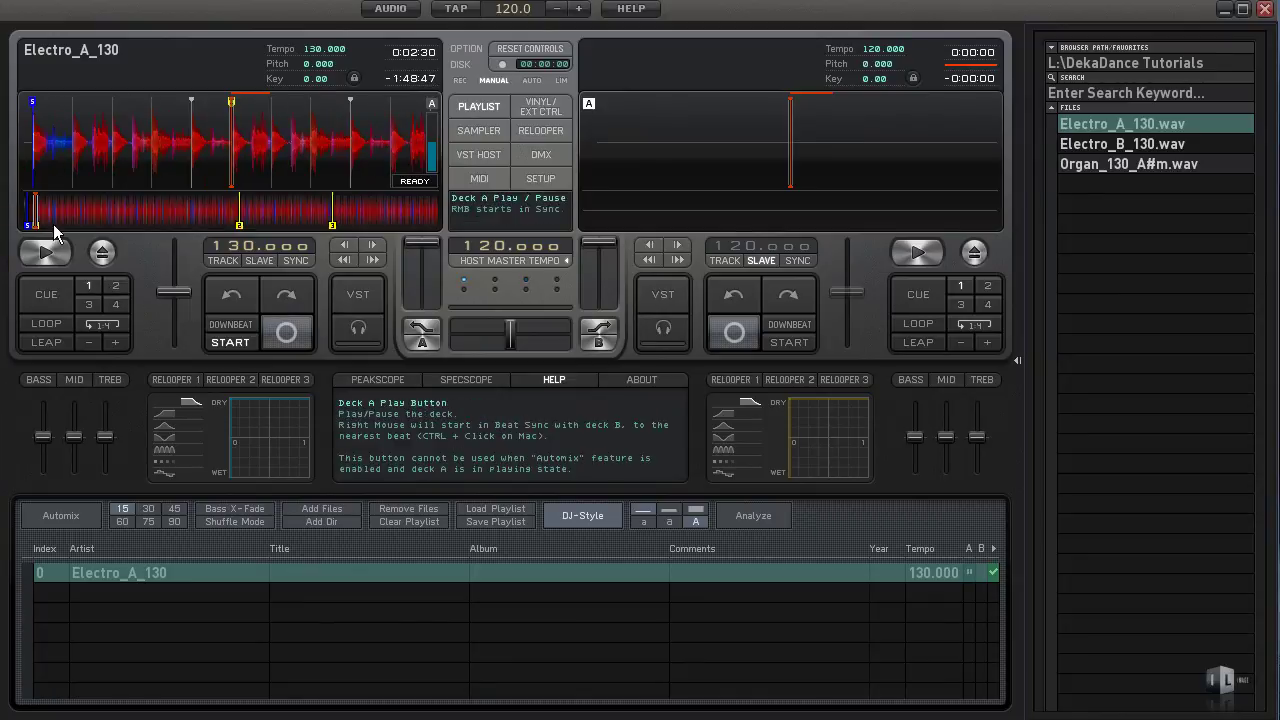
left_click(116, 285)
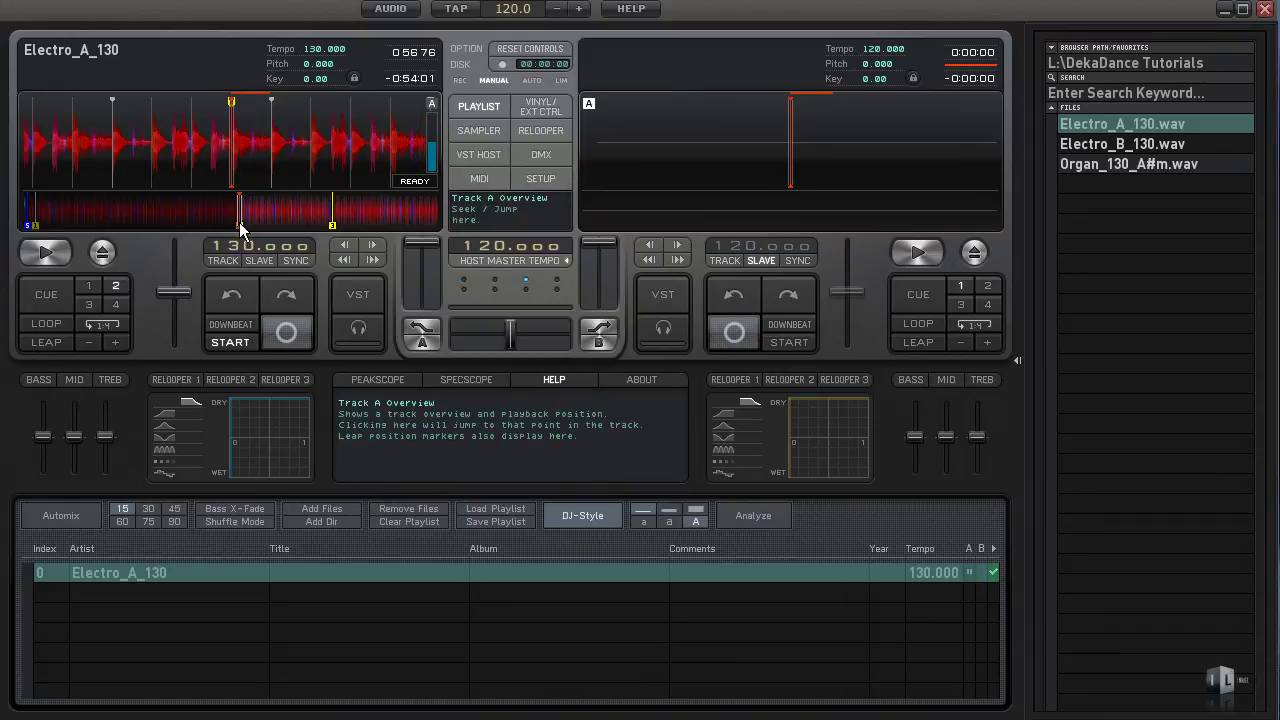
left_click(86, 304)
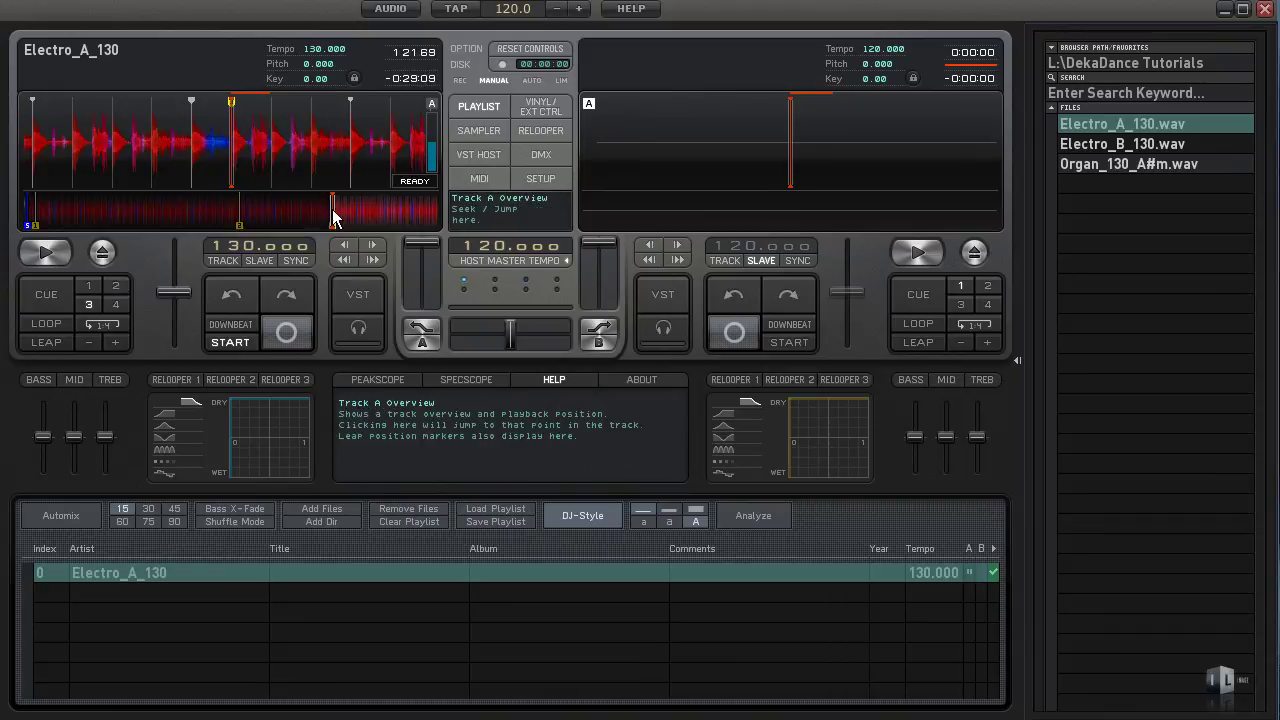
left_click(113, 285)
left_click(88, 304)
Jump deck A to the cue 1 and cue 2 markers in the track overview and recall cue 3
left_click(35, 216)
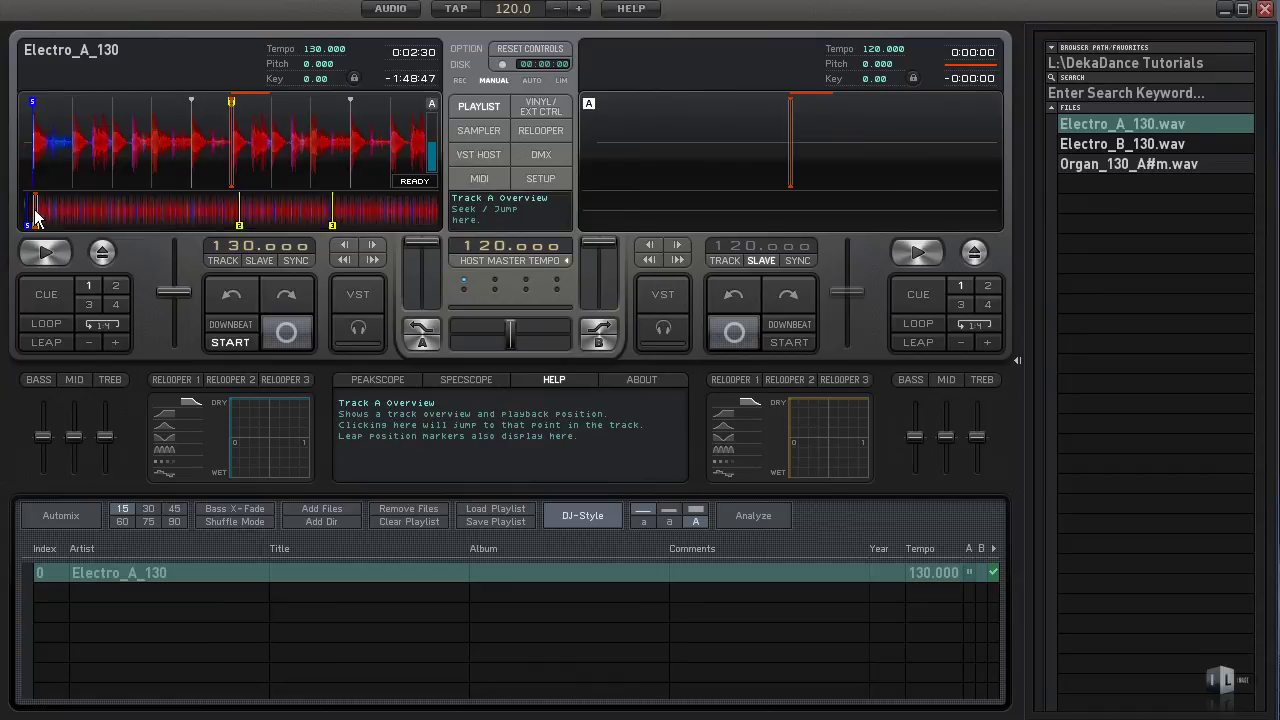
left_click(238, 220)
key("3")
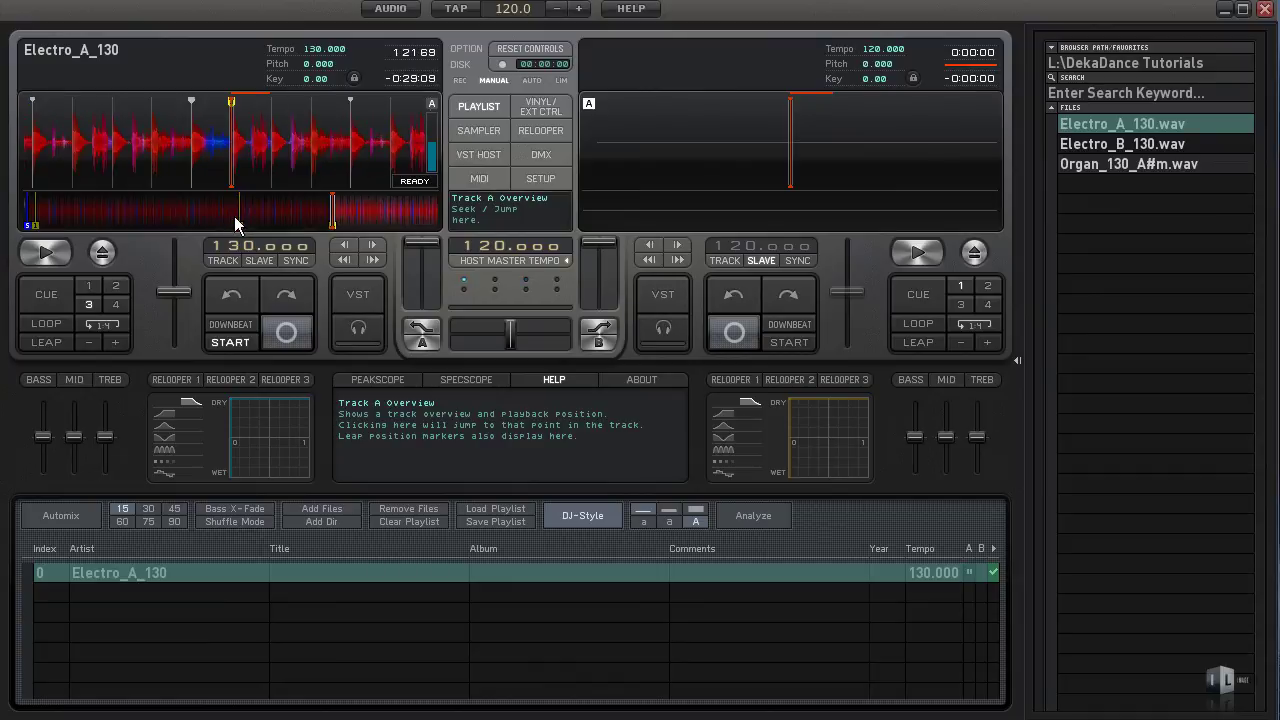
Play deck A from cue 3, jump to cue 1 and back to cue 3 during playback, and lower the deck's volume
left_click(54, 252)
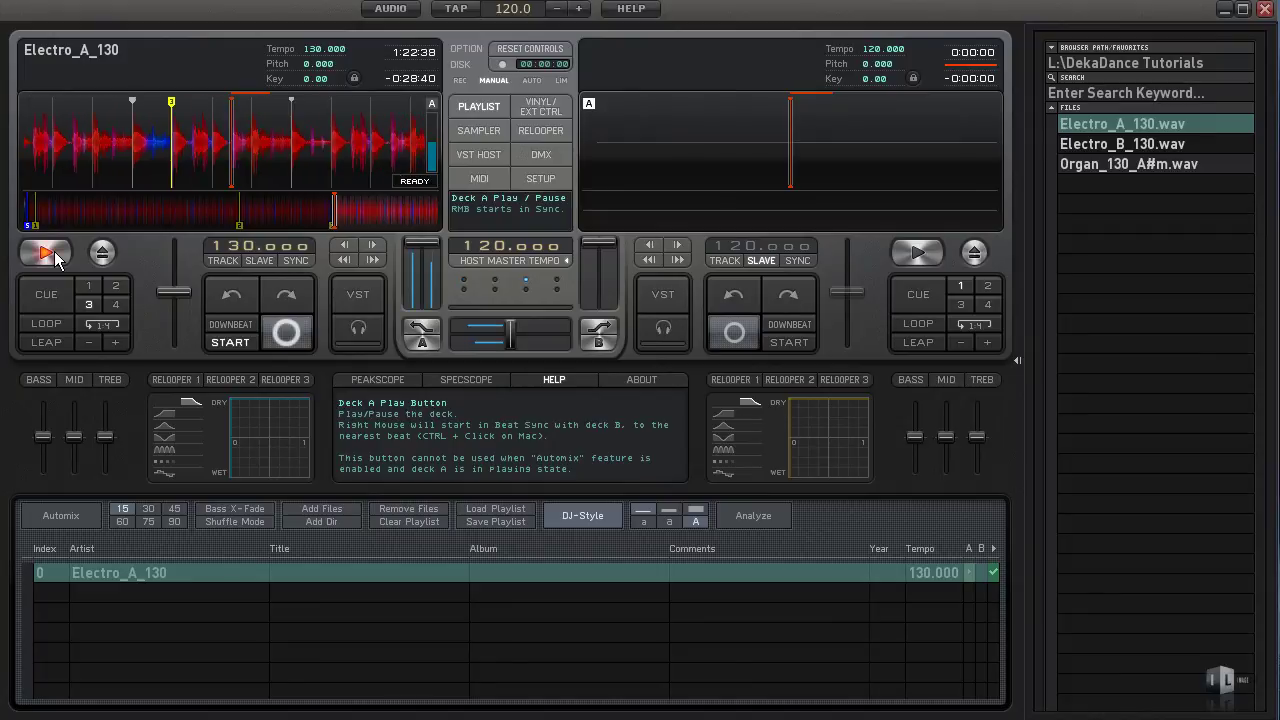
key("1")
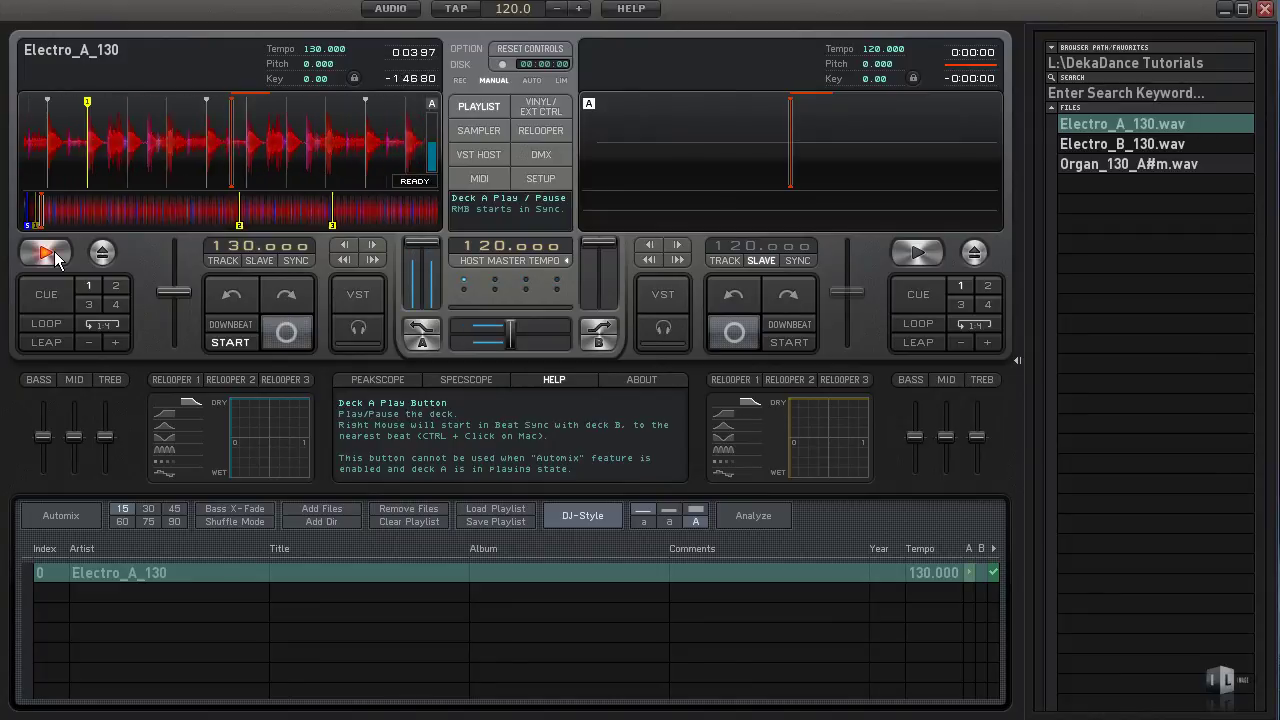
key("3")
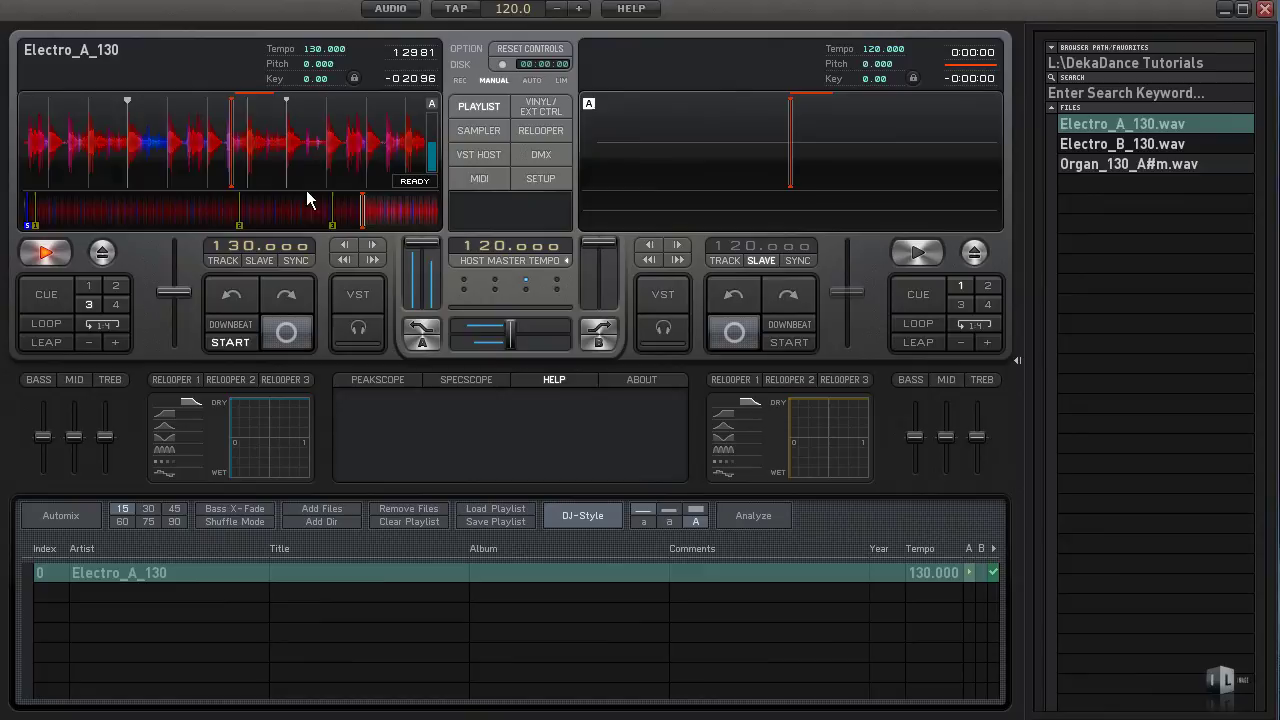
left_click_drag(422, 284, 421, 295)
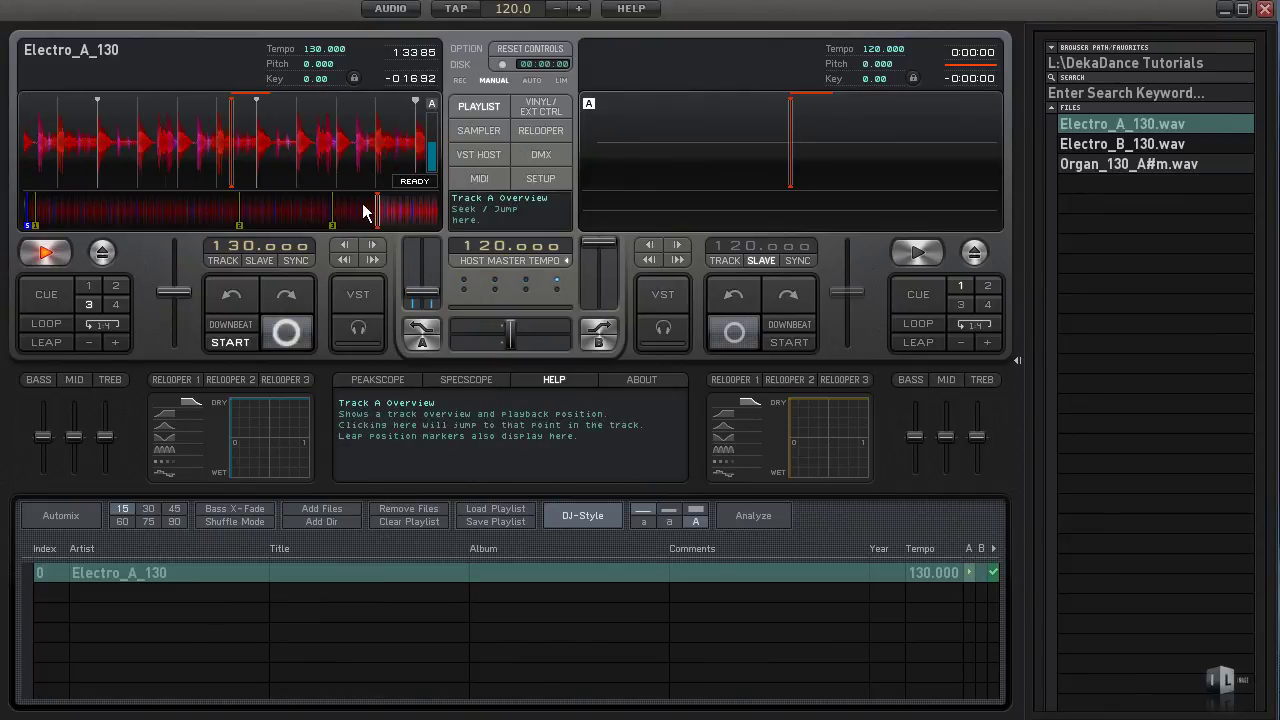
Jump repeatedly between cues 1, 2 and 3 while deck A plays, and stop the deck with the track at its start
left_click(241, 225)
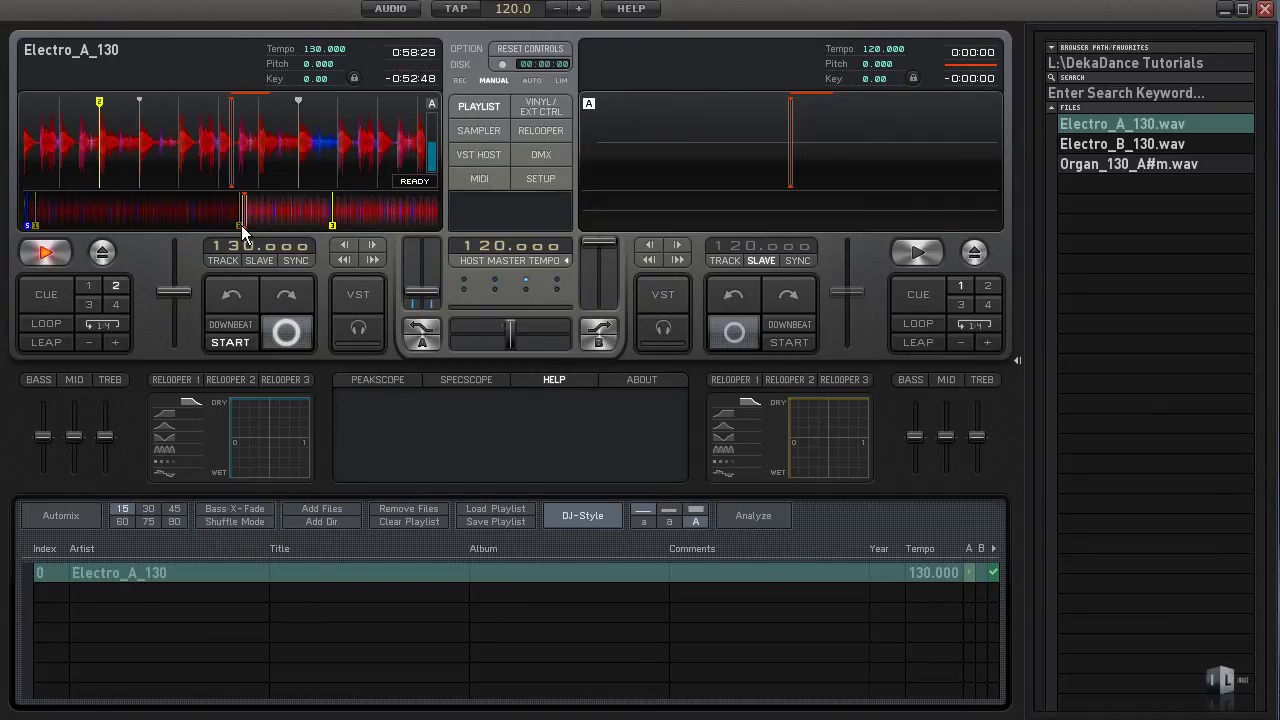
left_click(37, 228)
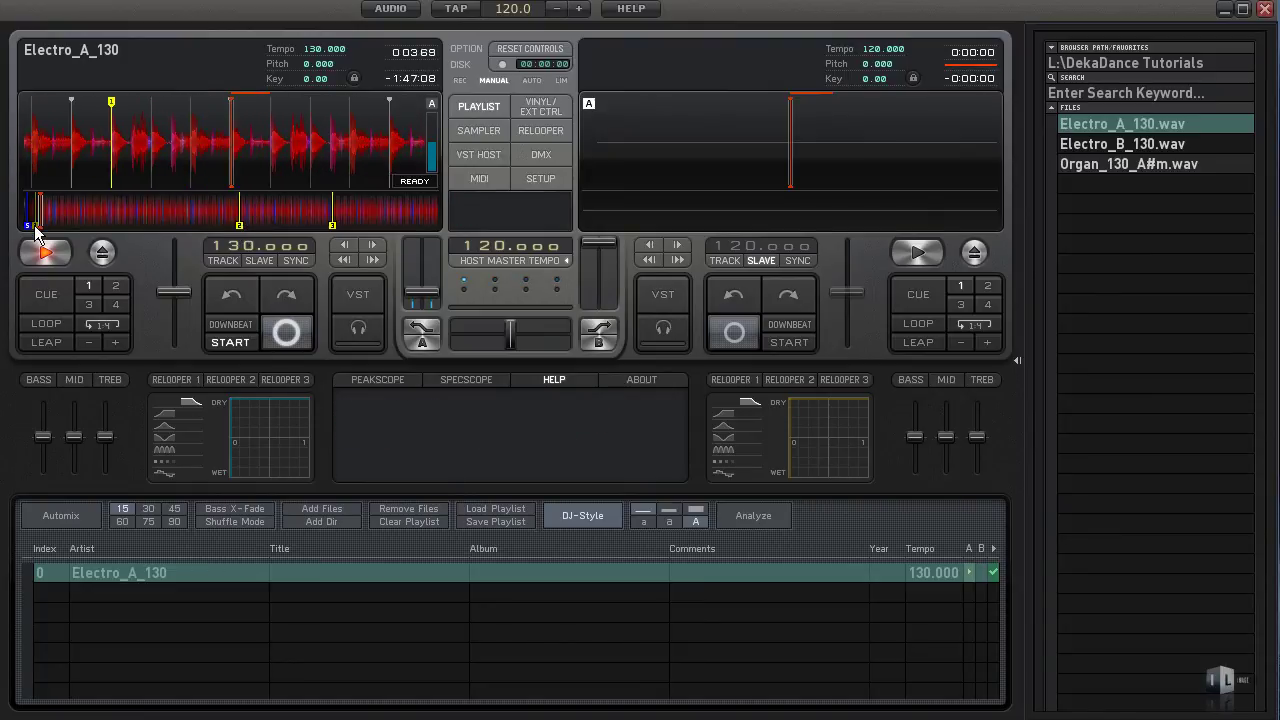
key("2")
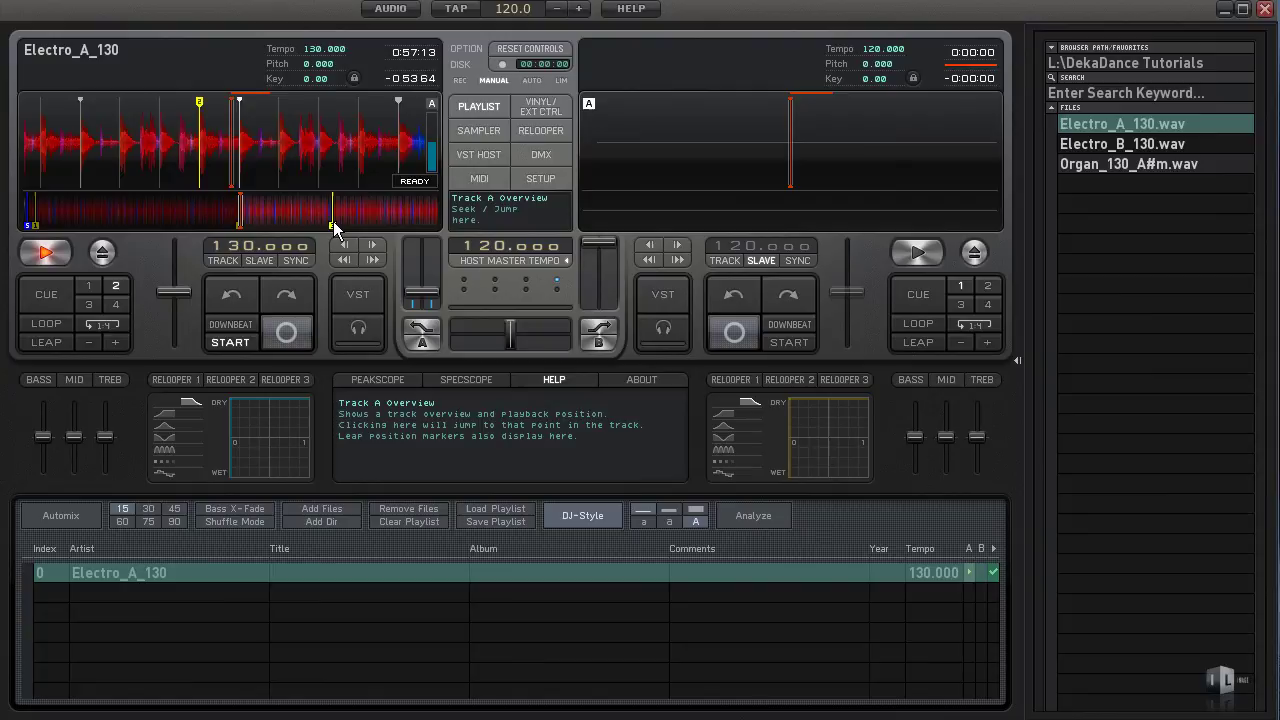
key("3")
key("2")
left_click(37, 221)
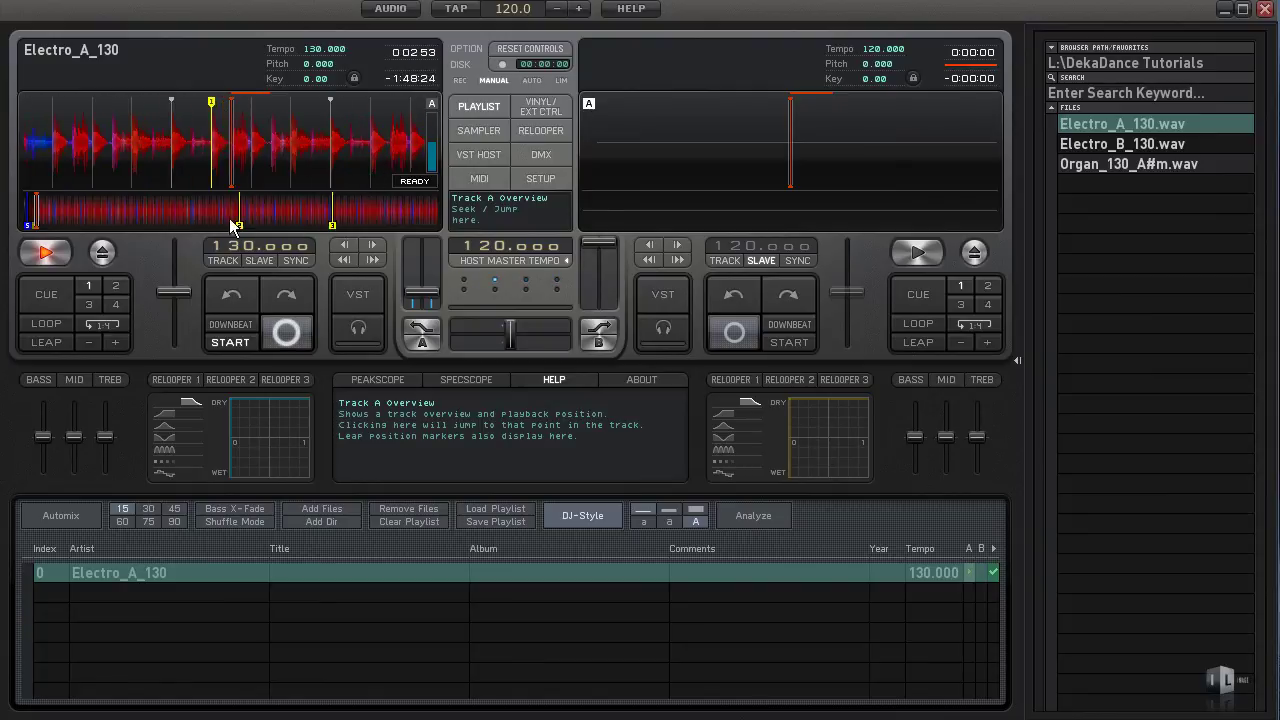
left_click(40, 258)
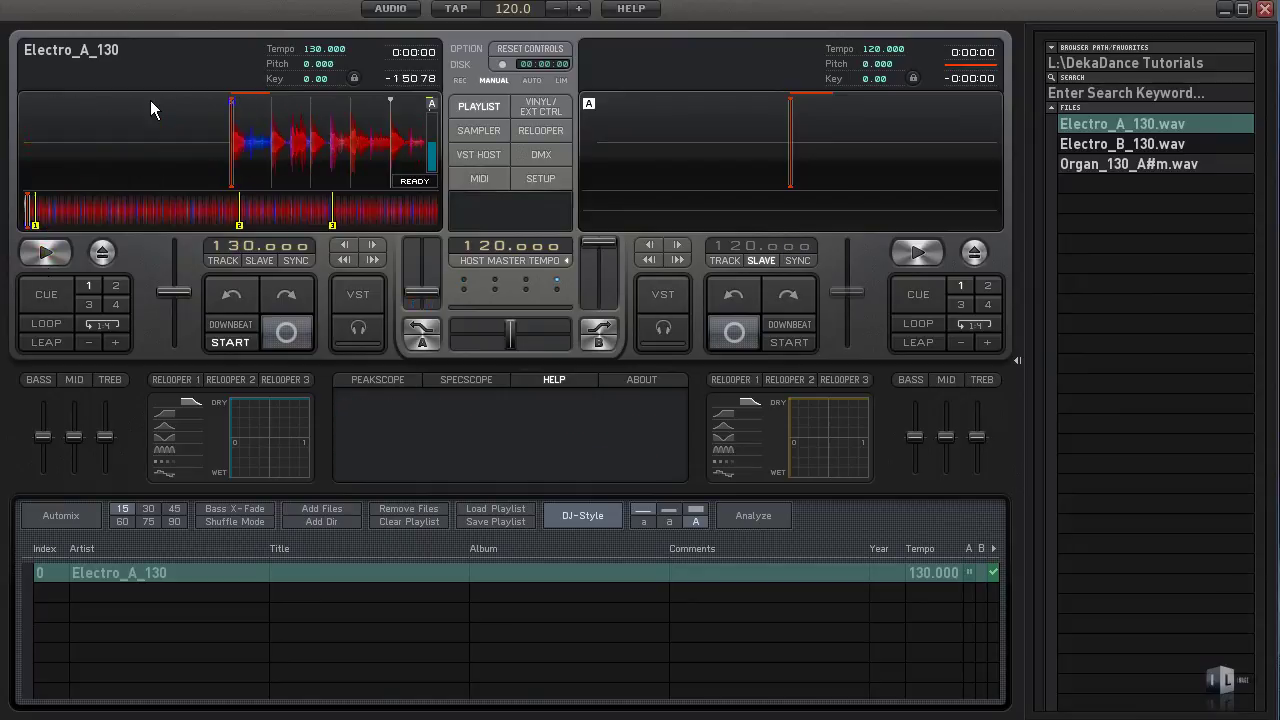